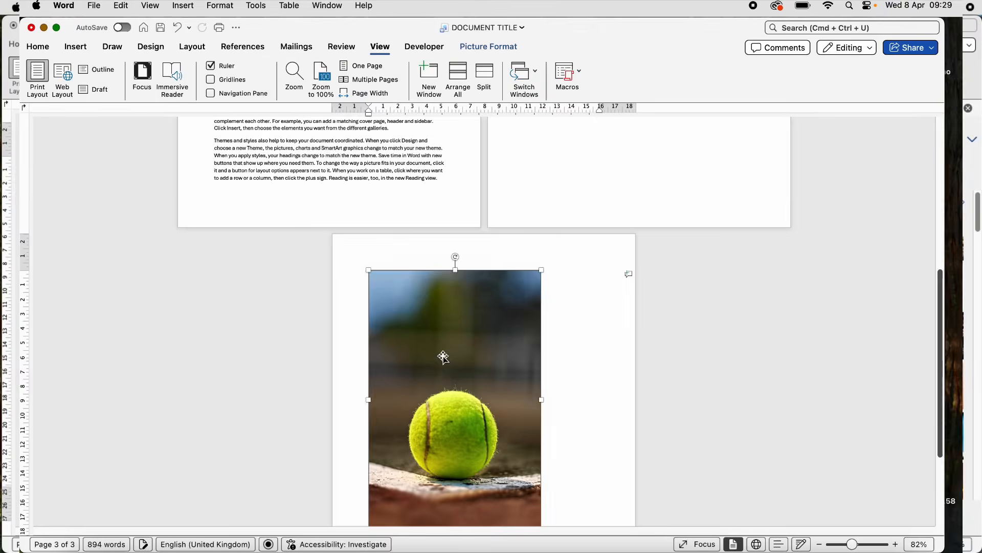
drag(443, 355, 377, 311)
drag(590, 296, 609, 484)
click(615, 376)
drag(614, 373, 344, 450)
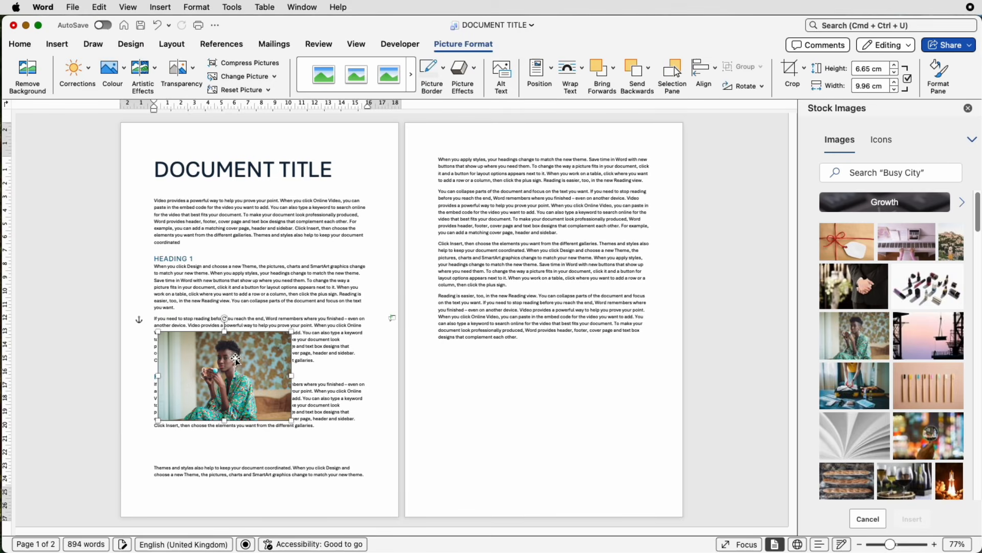
drag(233, 361, 588, 193)
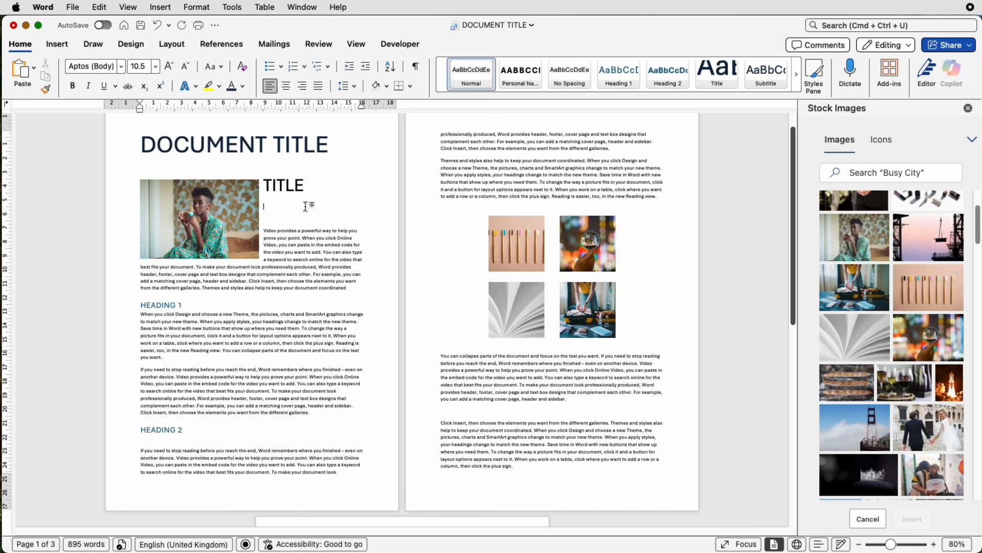
- Add blank paragraphs beside the wrapped photo to push the body text below it
key(Return)
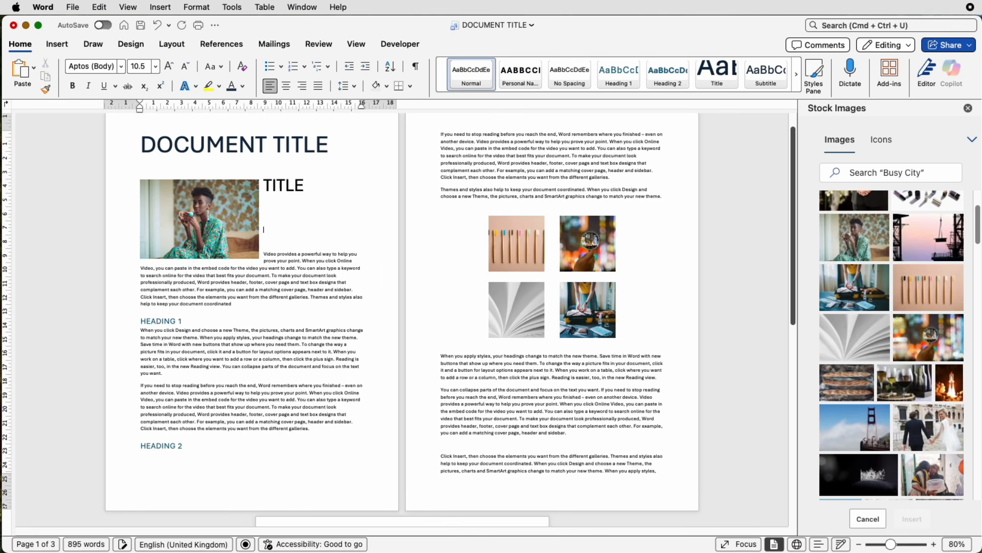
key(Return)
key(Return)
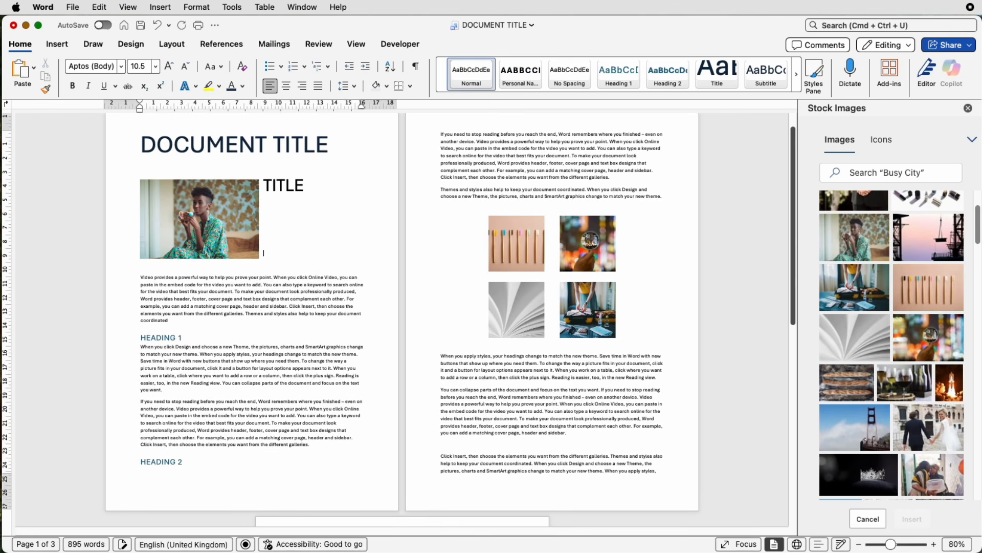
key(Return)
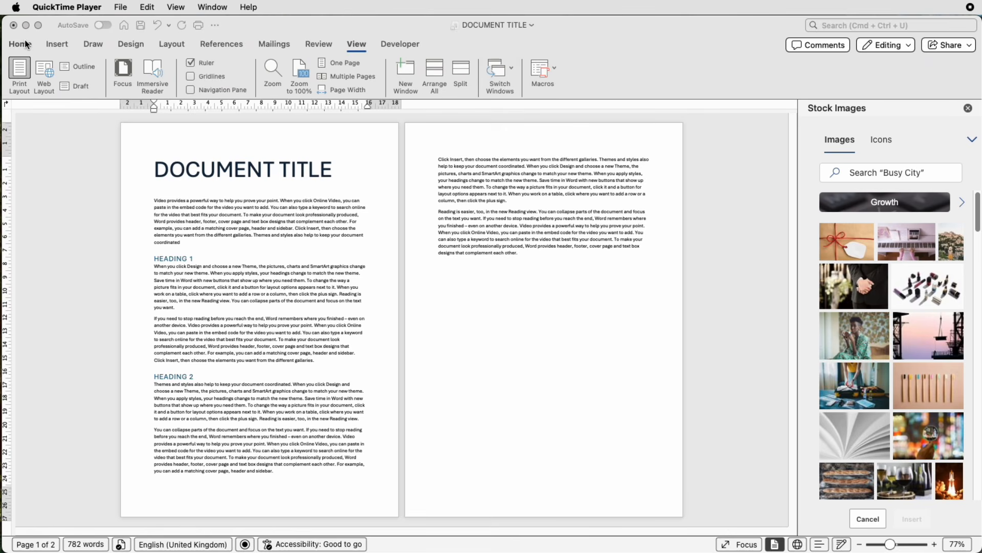
- Insert the stock photo of the woman holding a cup from the Stock Images library
click(57, 42)
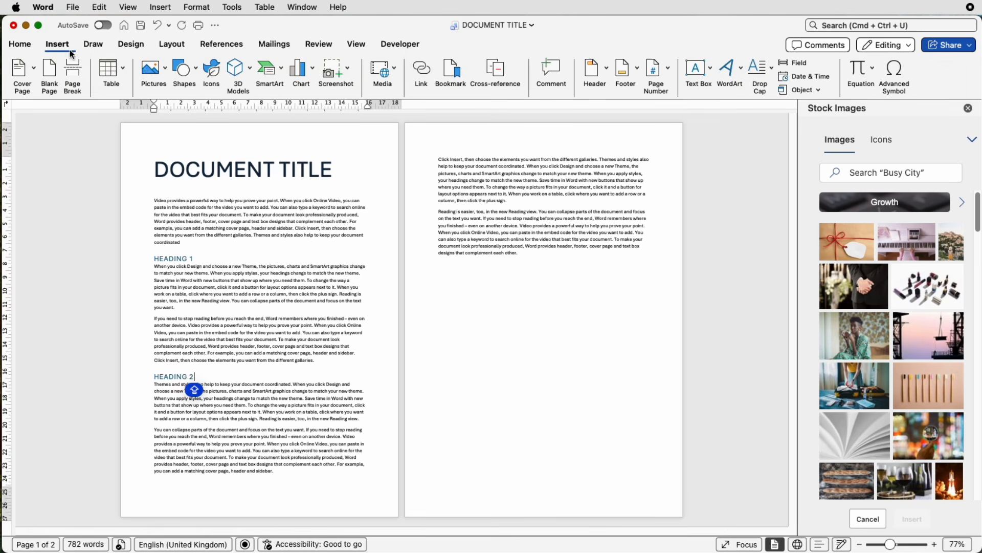
click(165, 70)
click(186, 118)
click(882, 321)
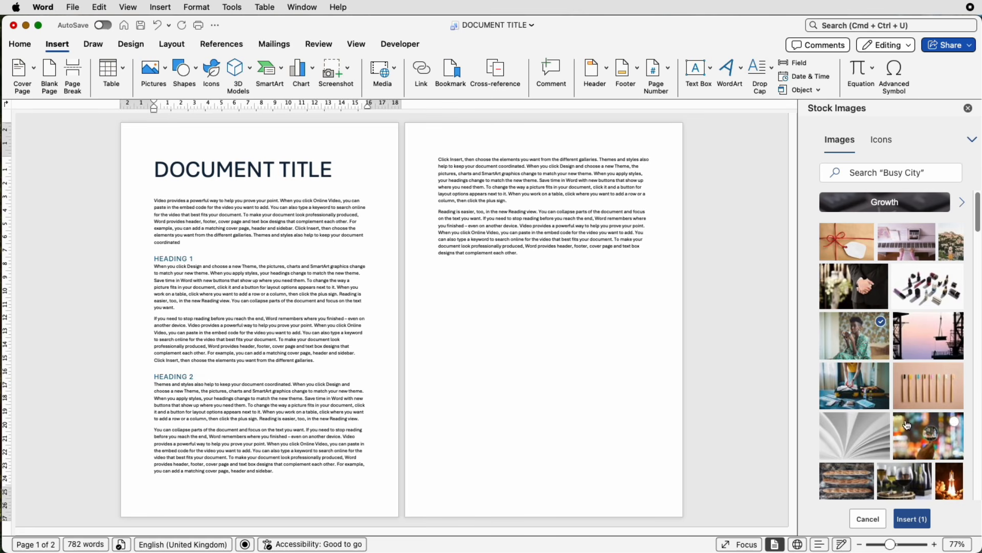
click(912, 520)
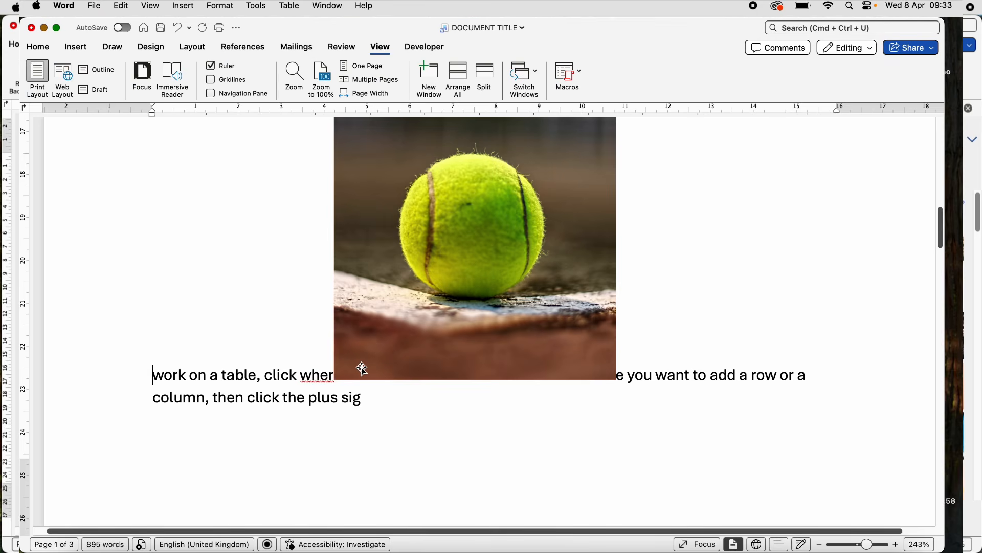
- Try dragging the inline tennis ball photo sideways within its line of text
drag(363, 368, 317, 369)
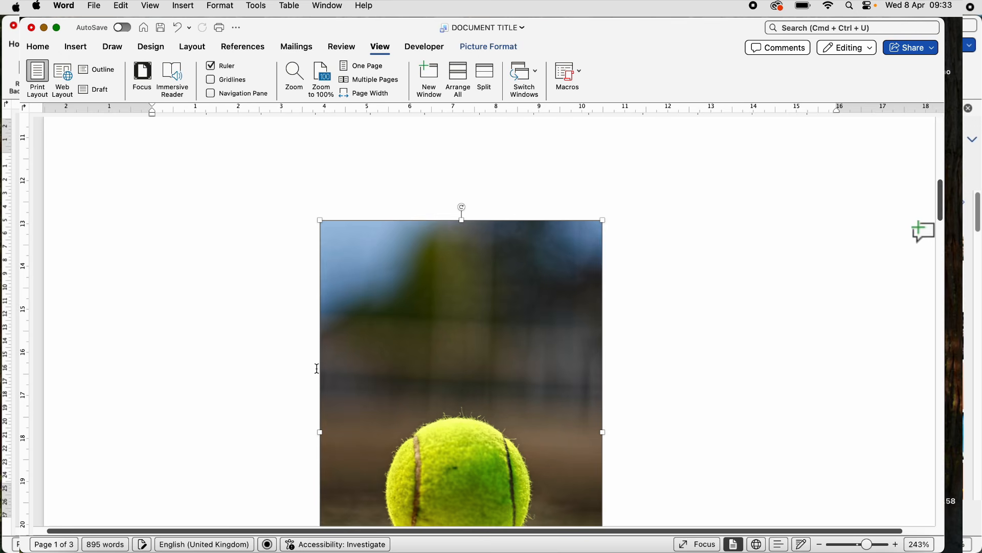
scroll(357, 360, down, 5)
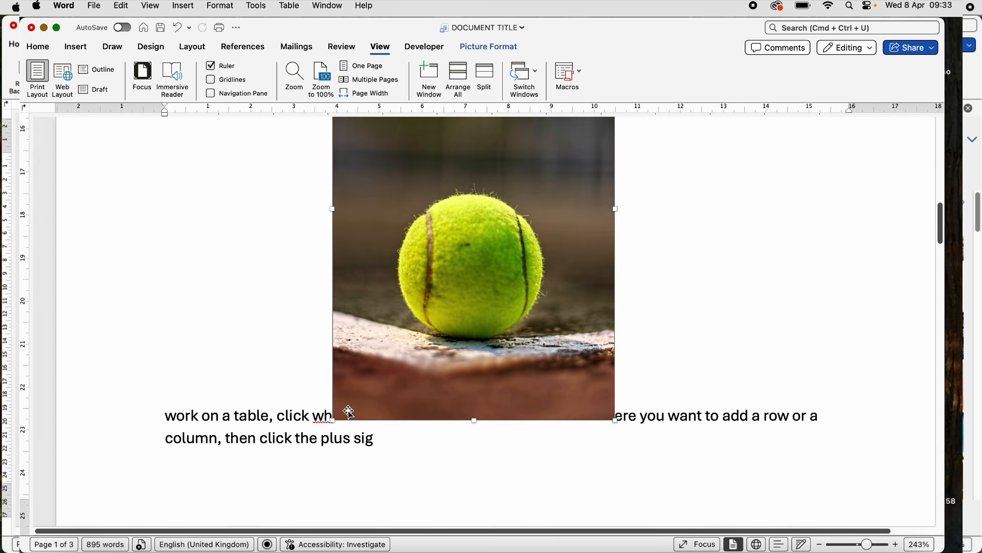
drag(349, 412, 336, 410)
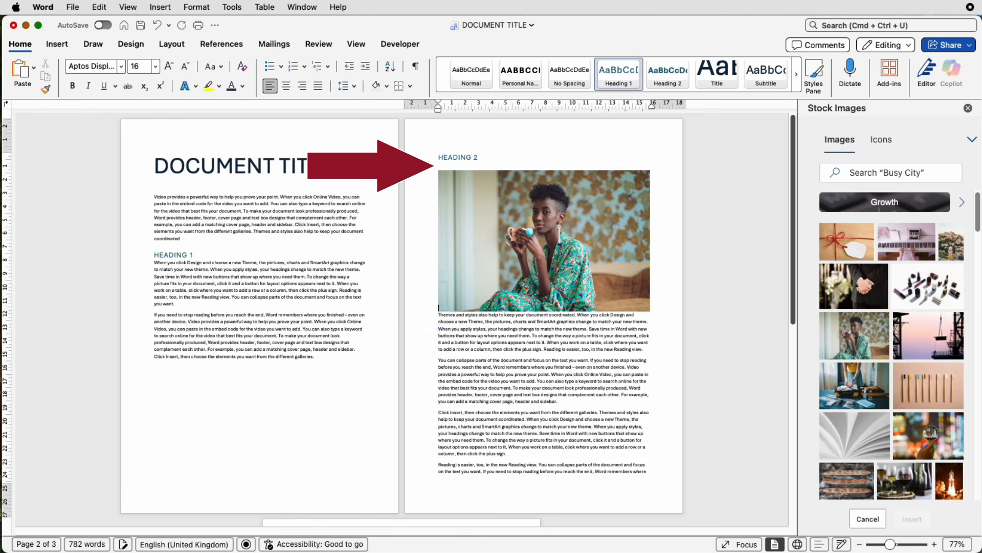
- Add blank paragraphs above the inline photo under Heading 2 and paste the clipboard contents
key(Return)
key(Return)
key(Return)
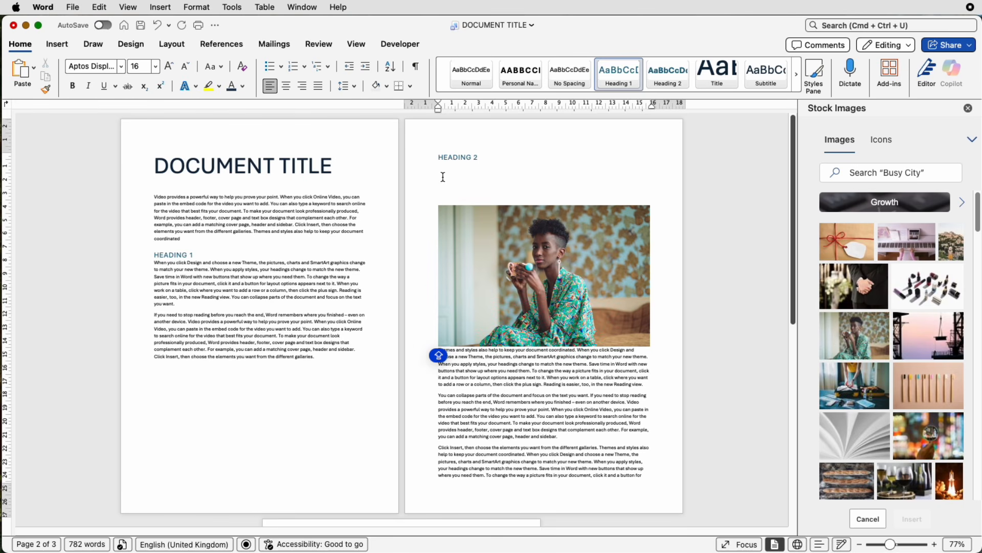
text(If you need to stop reading before you reach the end, Word remembers where you finished – even on another device. Video provides a powerful way to help you prove your point. When you click Online Video, you can paste in the embed code for the video you want to add. You can also type a keyword to search online for the video that best fits your document. To make your document look professionally produced, Word provides header, footer, cover page and text box designs that complement each other. For example, you can add a matching cover page, header and sidebar. Click Insert, then choose the elements you want from the different galleries.)
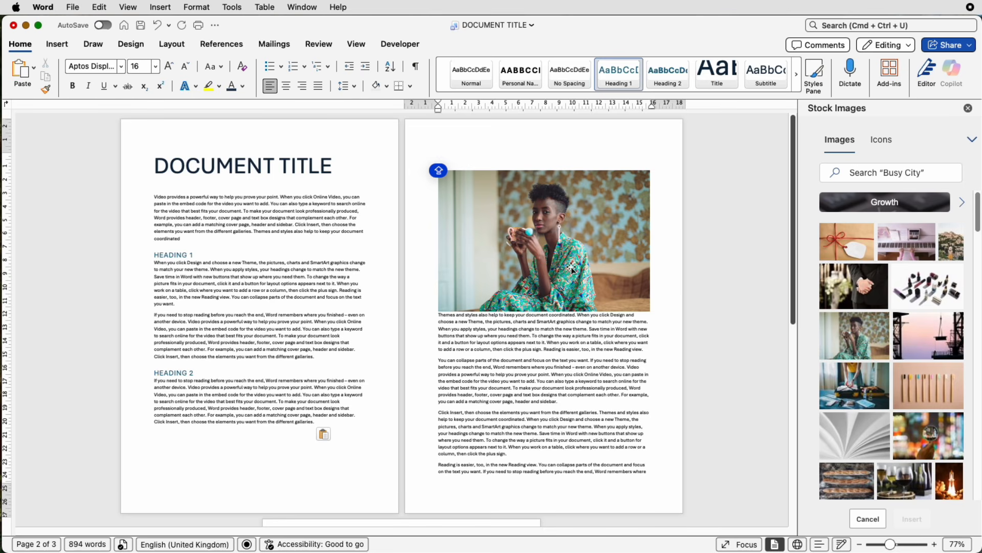
- Set the woman photo's text wrapping to In Front of Text
click(591, 231)
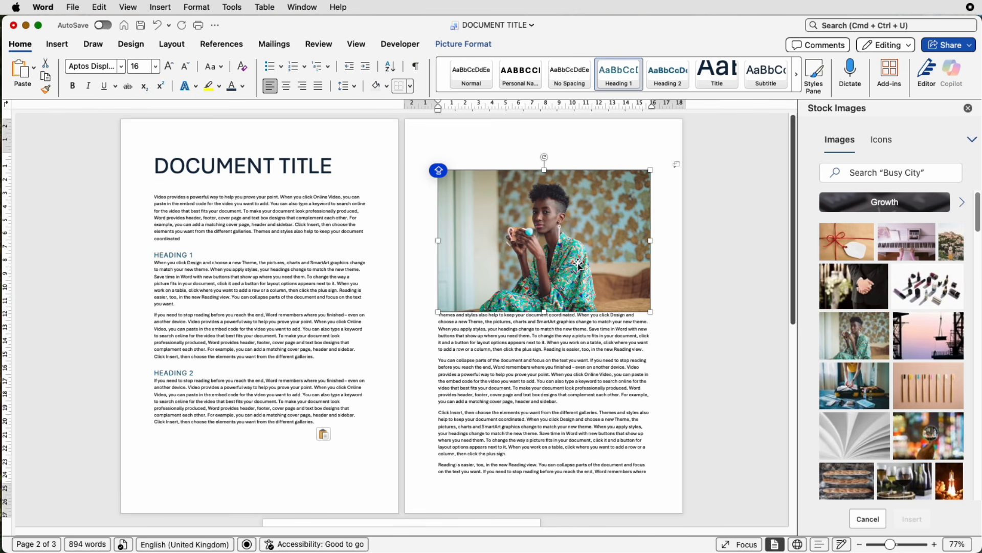
click(484, 46)
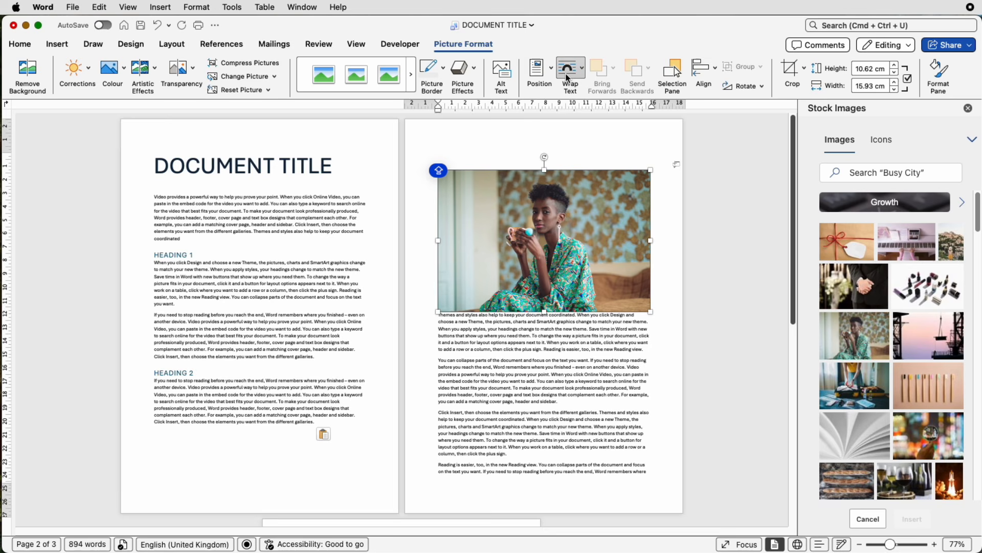
click(583, 70)
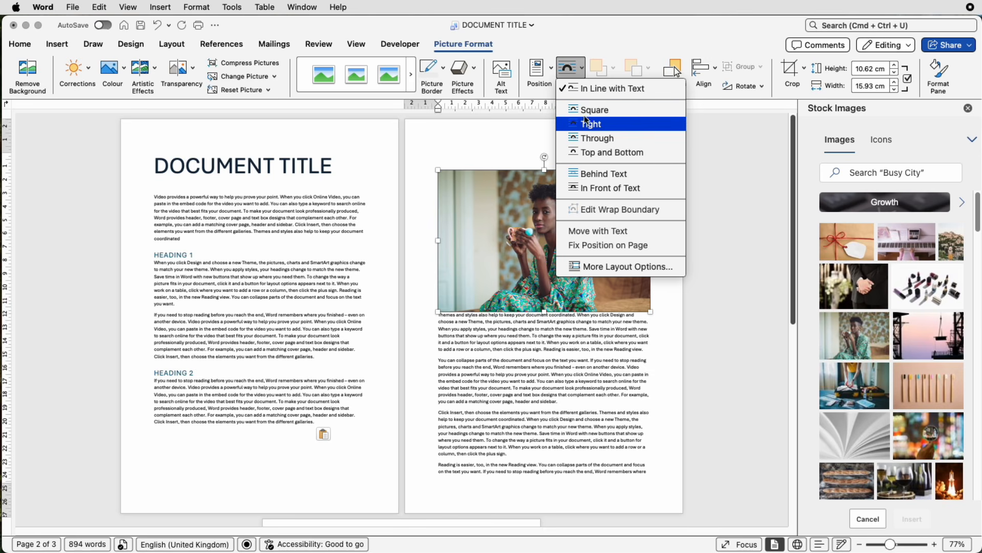
click(596, 189)
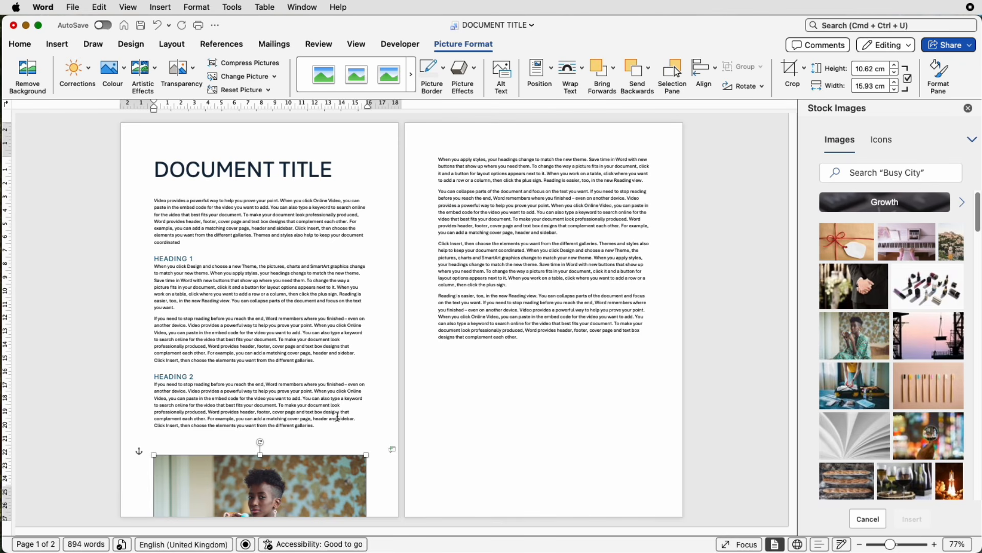
- Shrink the photo to about 6.65 × 9.96 cm and move it over the Heading 2 section on page one
drag(286, 487, 294, 312)
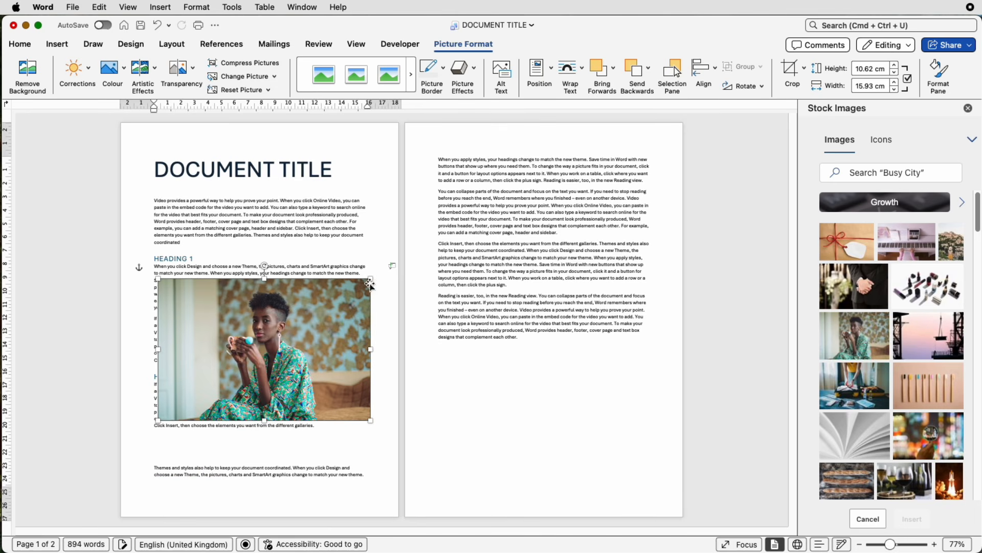
drag(370, 280, 292, 327)
drag(231, 357, 253, 393)
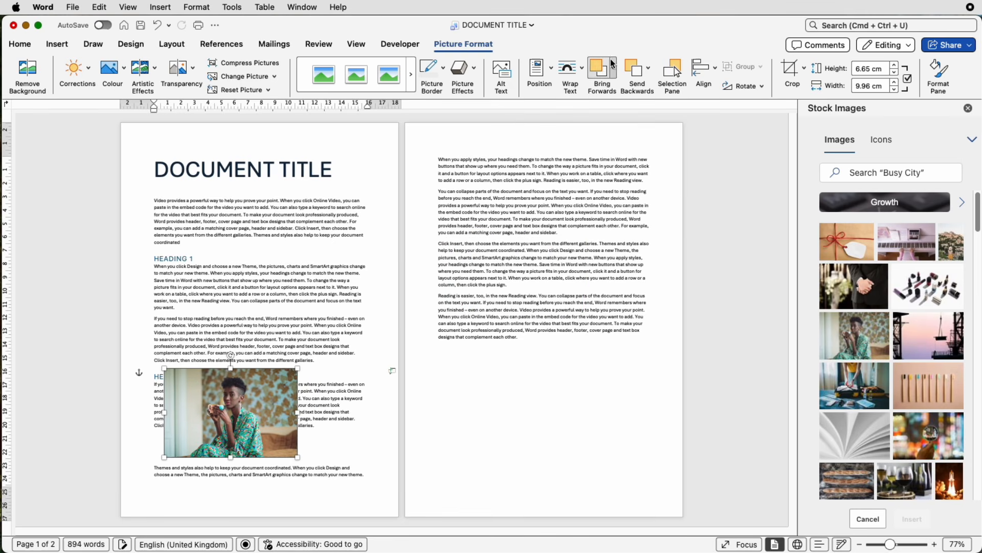
- Set the photo's text wrapping to Top and Bottom
click(582, 76)
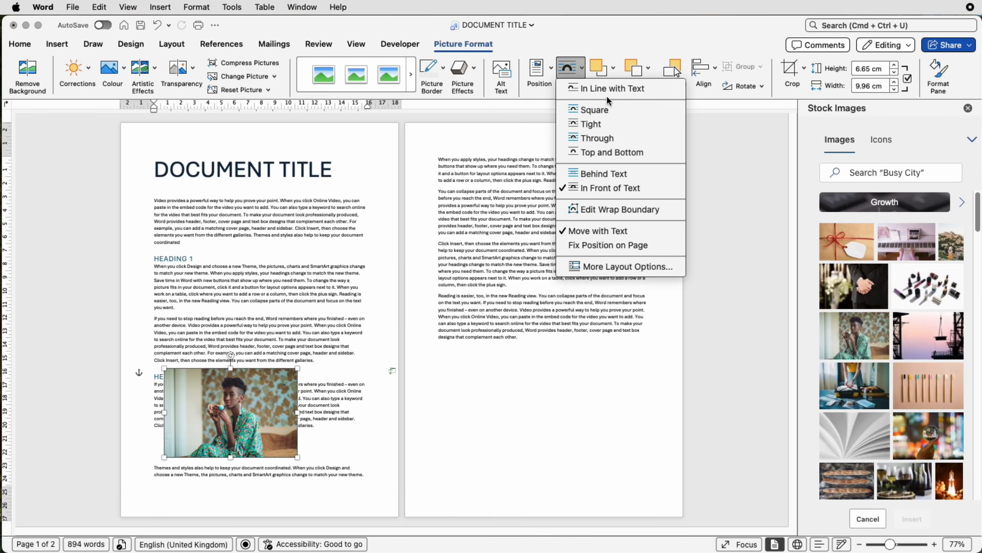
click(629, 157)
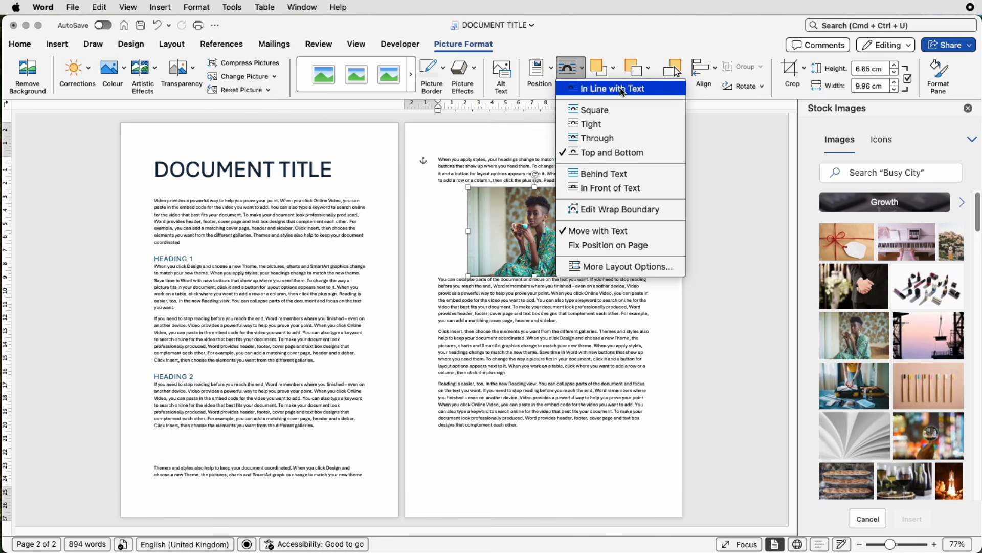
- Set the photo to In Line with Text and drag it slightly down in the text
click(574, 89)
mouse_move(523, 202)
mouse_down()
mouse_move(520, 182)
mouse_move(523, 221)
mouse_move(562, 219)
mouse_move(527, 221)
mouse_up()
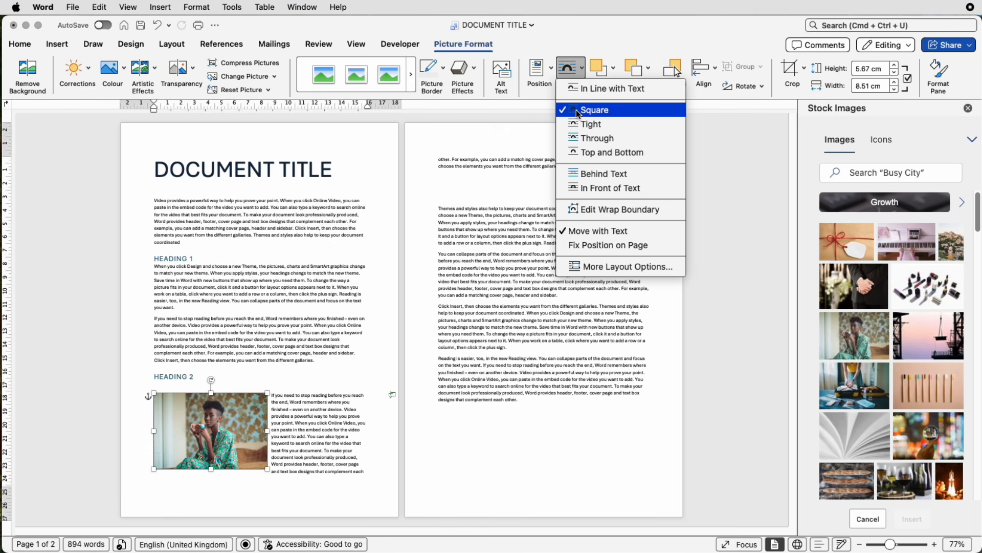
- Move the photo into the middle of the Heading 2 paragraph and set its wrapping to Tight
drag(226, 415, 272, 422)
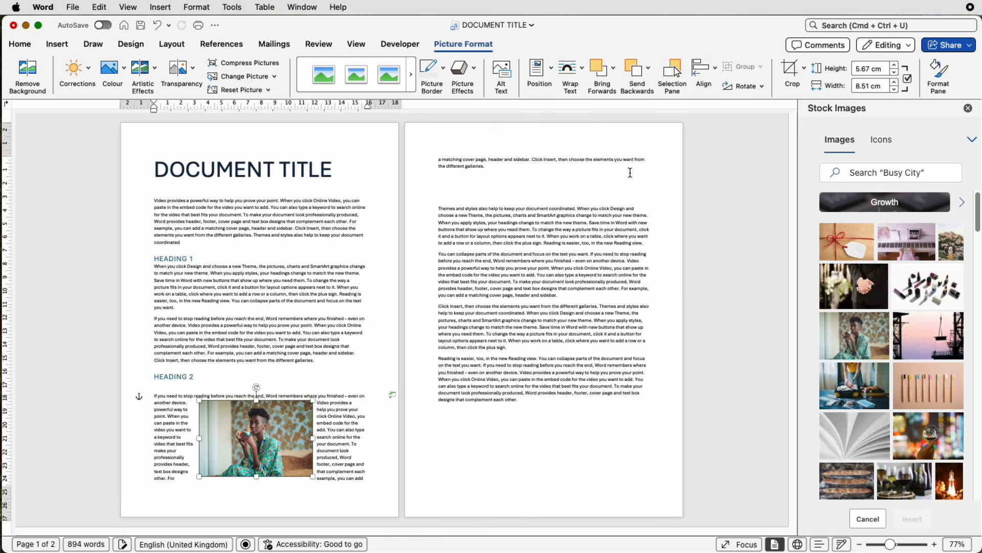
click(581, 78)
click(589, 123)
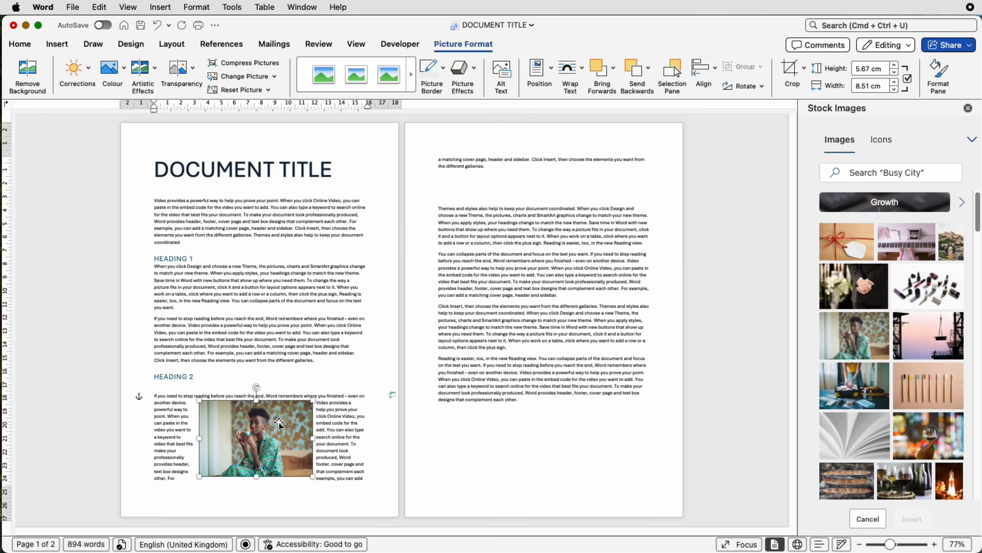
- Set the photo's text wrapping to Behind Text
drag(280, 424, 280, 422)
click(579, 76)
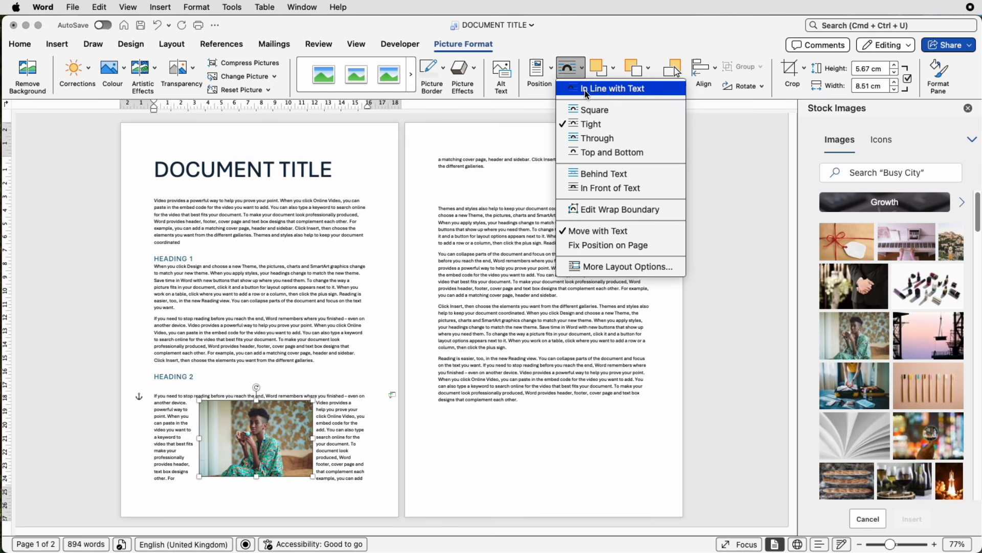
click(595, 174)
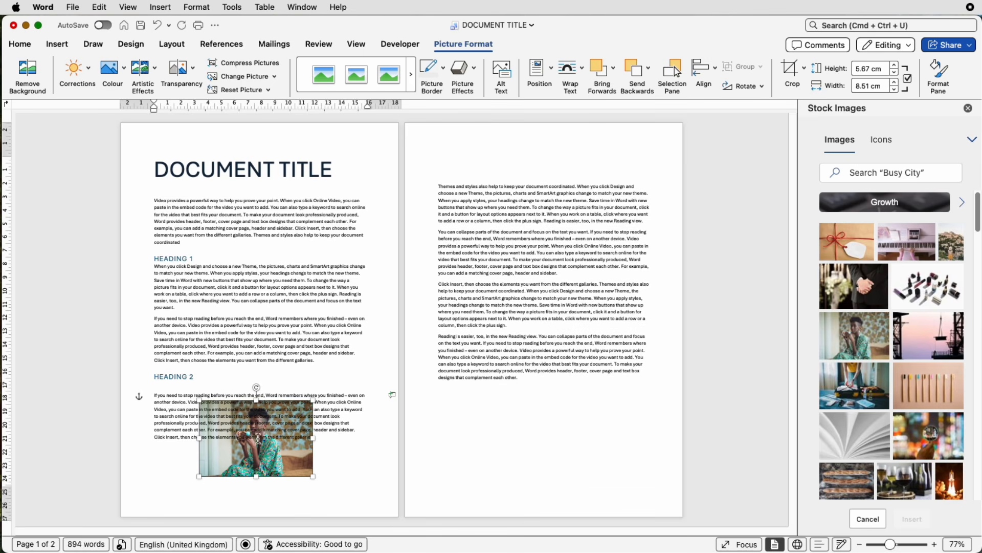
- Nudge the photo within the Heading 2 paragraph and set its wrapping to In Front of Text
mouse_move(254, 445)
mouse_down()
mouse_move(229, 447)
mouse_move(214, 414)
mouse_move(268, 438)
mouse_up()
click(583, 69)
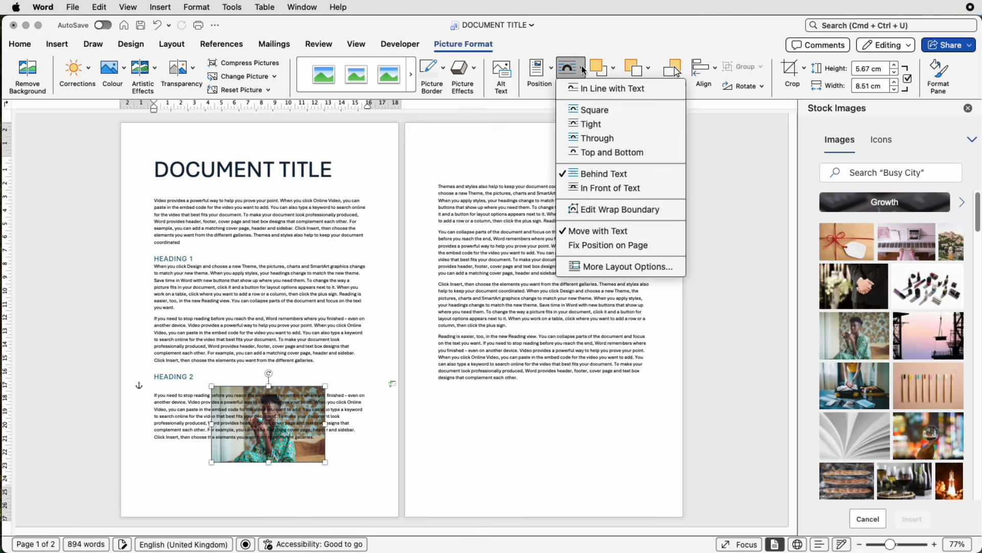
click(593, 189)
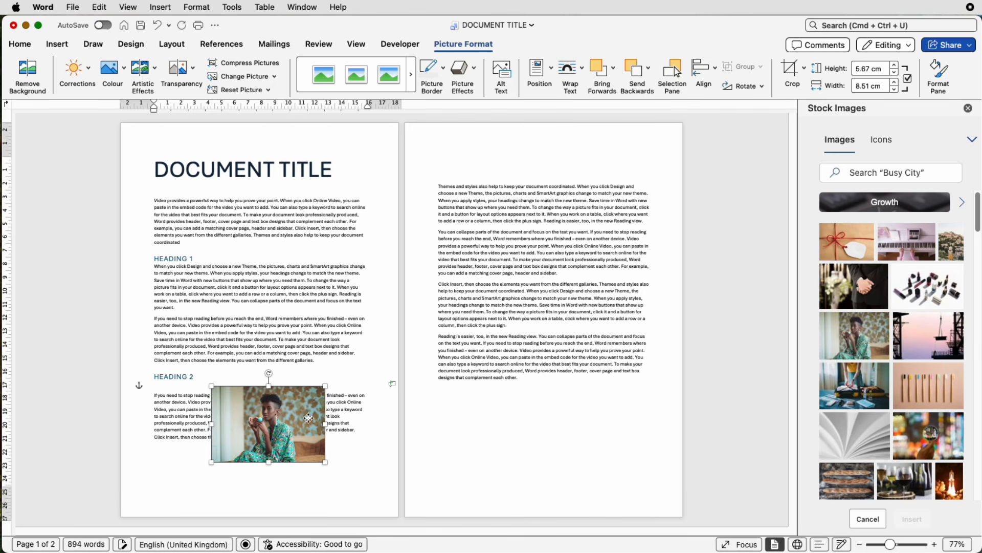
- Move the photo to the left margin under Heading 2 and set its wrapping to Square
drag(309, 418, 252, 426)
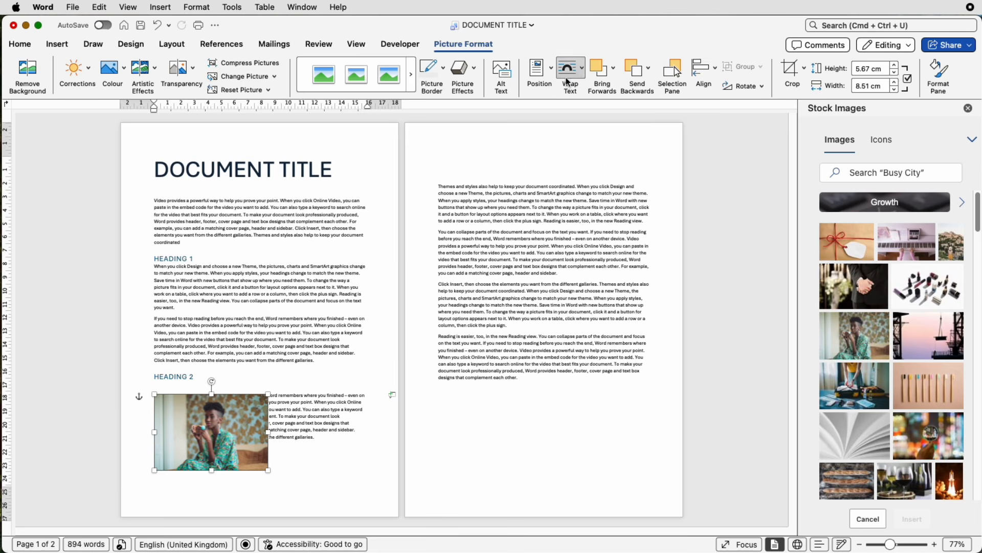
click(581, 74)
click(593, 111)
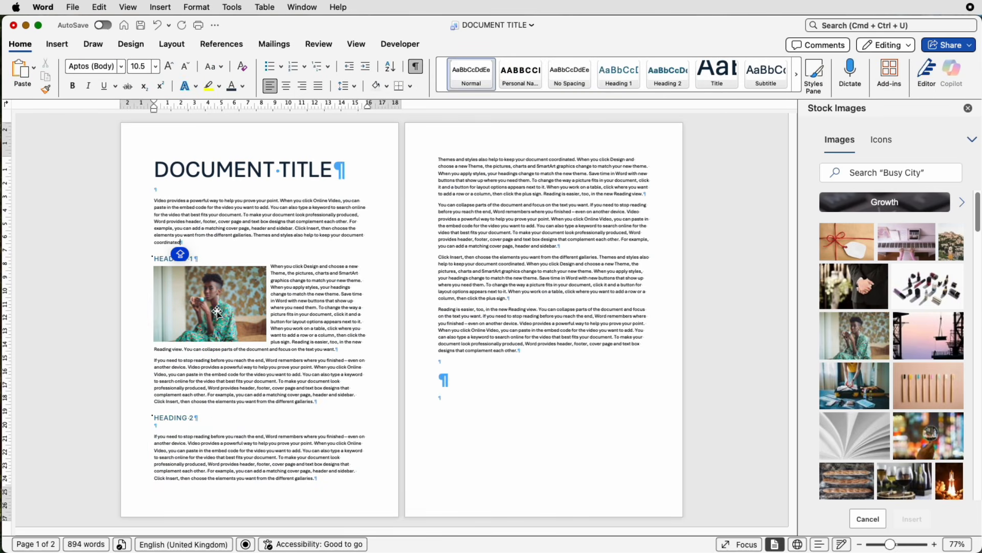
- Move the photo beside the first body paragraph and turn off Move object with text in its layout position settings
drag(218, 312, 219, 244)
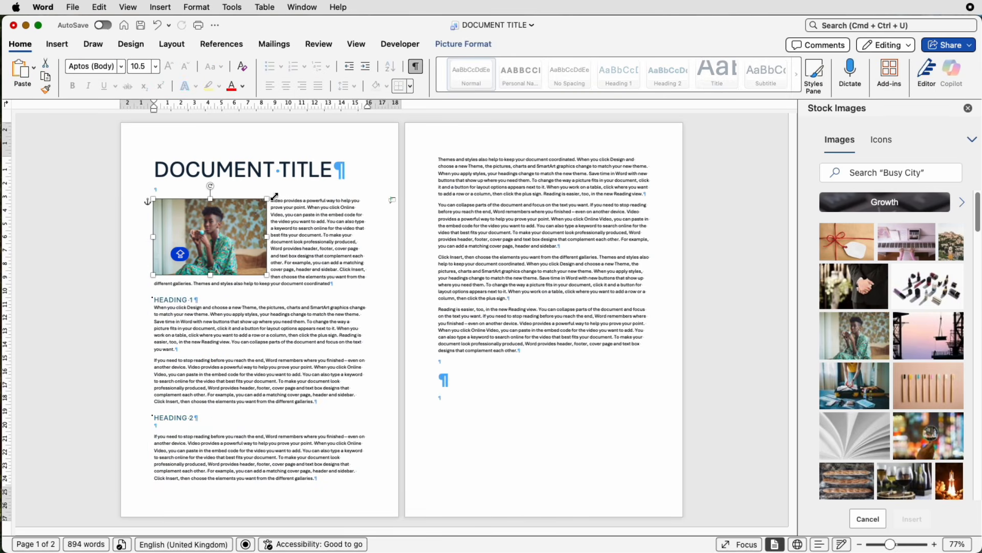
right_click(223, 230)
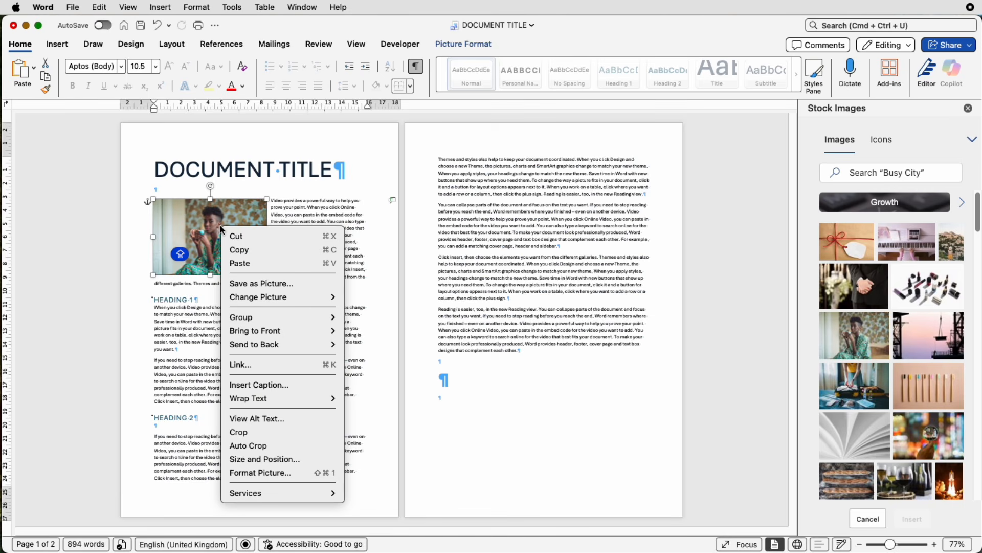
click(260, 458)
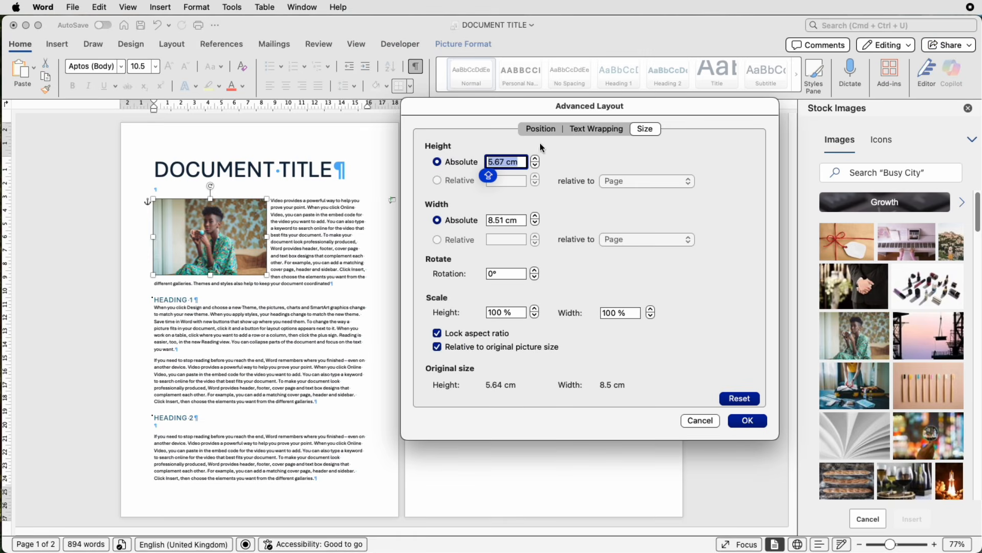
click(547, 130)
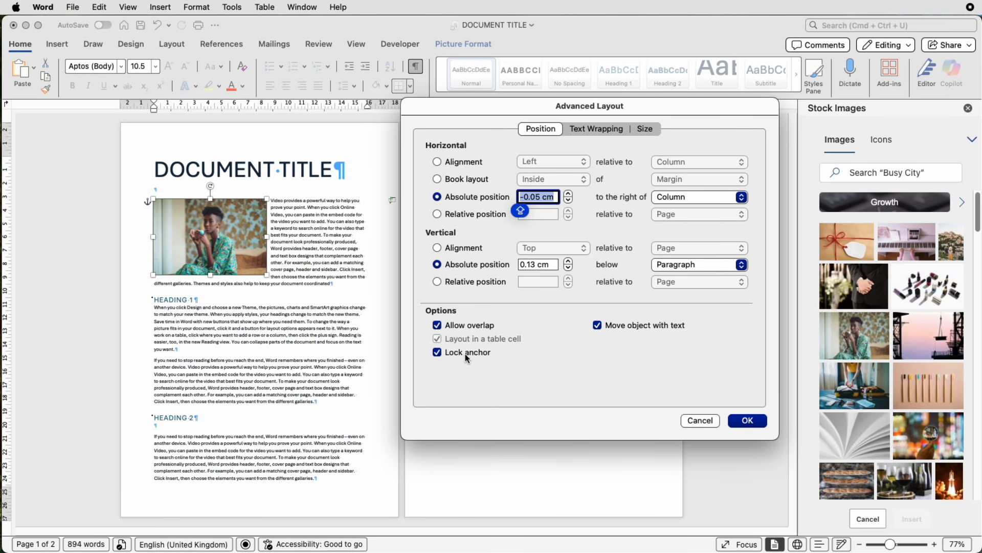
click(597, 326)
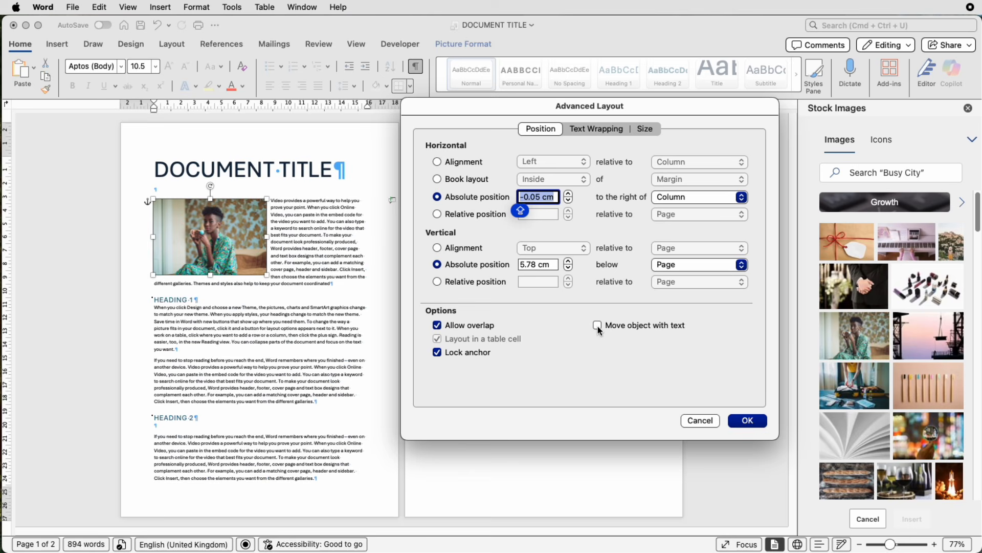
click(748, 421)
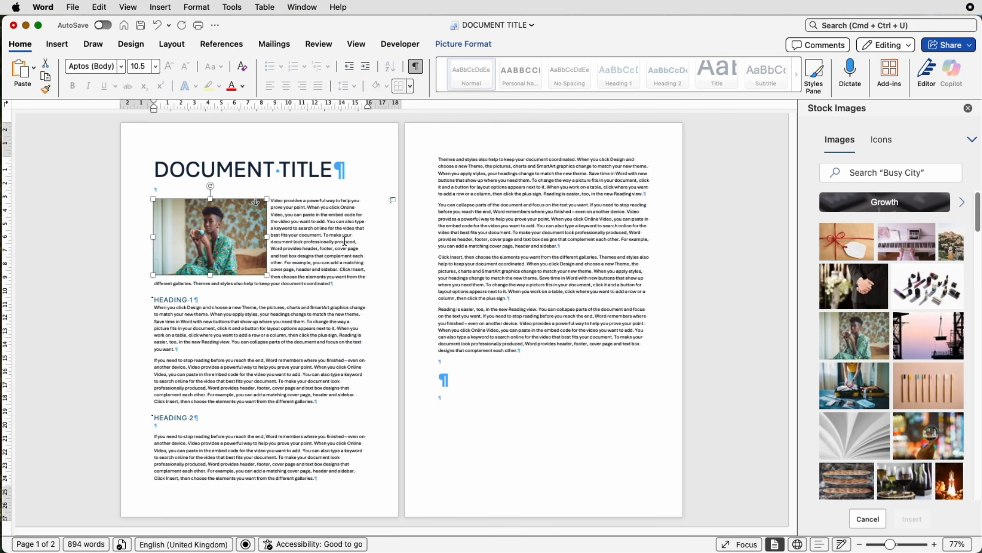
drag(891, 544, 904, 544)
click(486, 203)
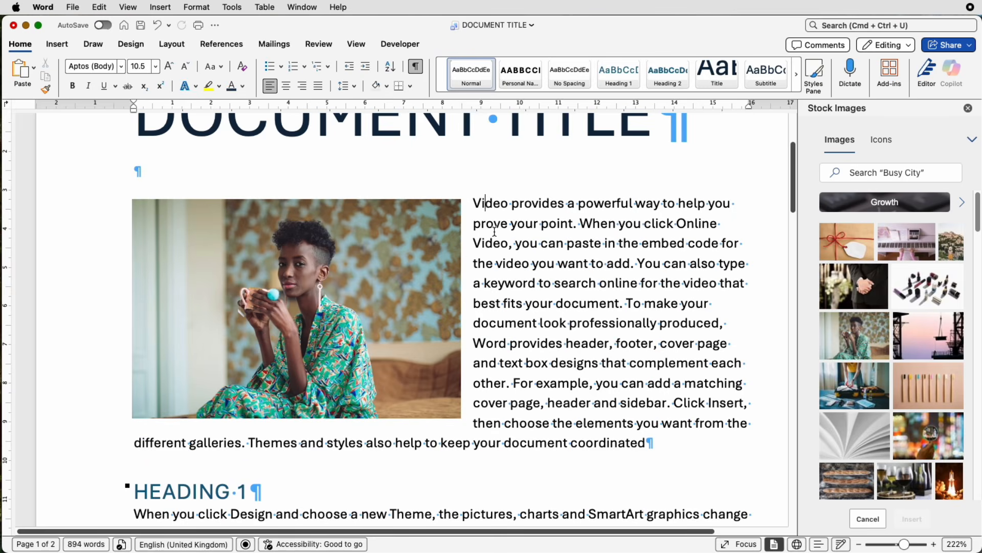
- Insert three blank lines above the first body paragraph and type TITLE on the top line beside the photo
key(Caps_Lock)
key(Return)
key(Return)
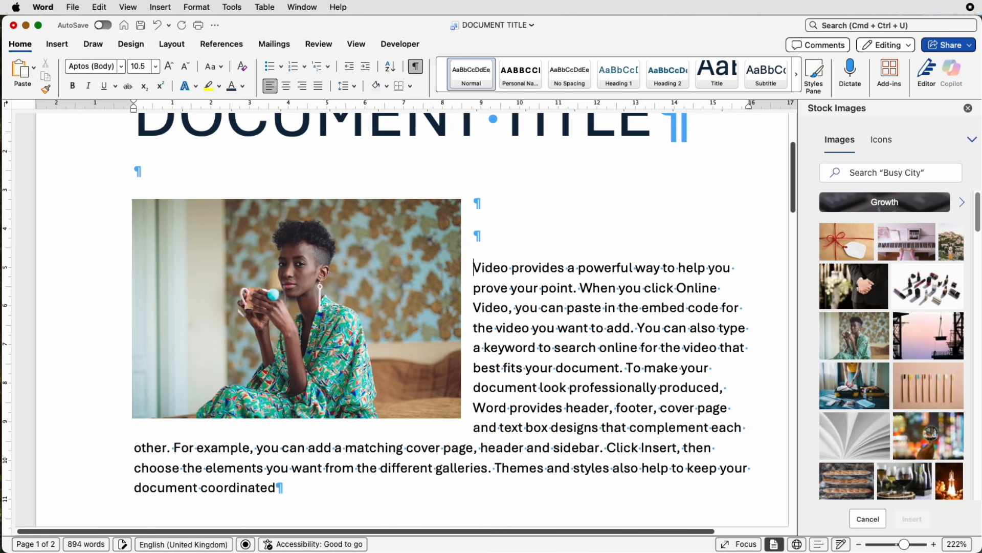
key(Return)
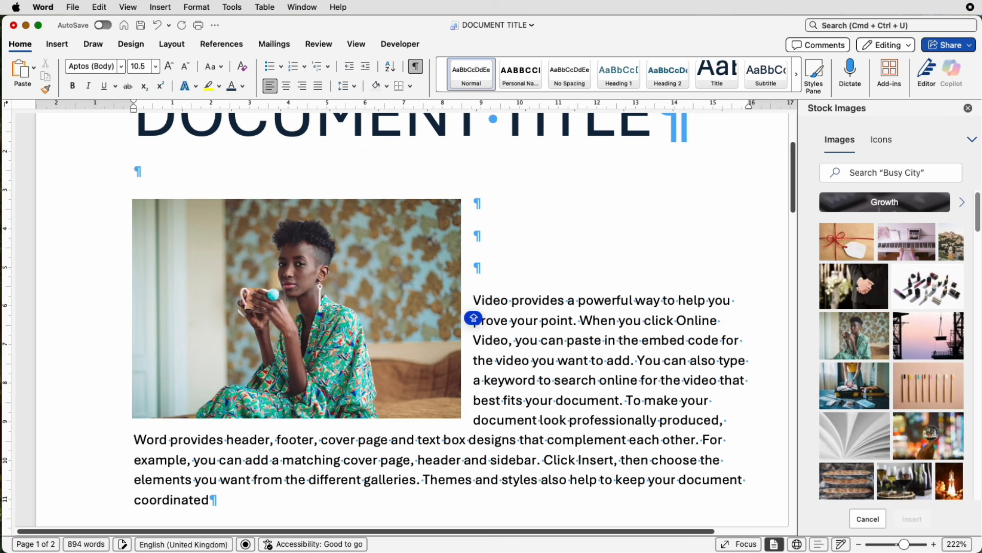
key(Up)
key(Up)
key(Up)
text(TITLE)
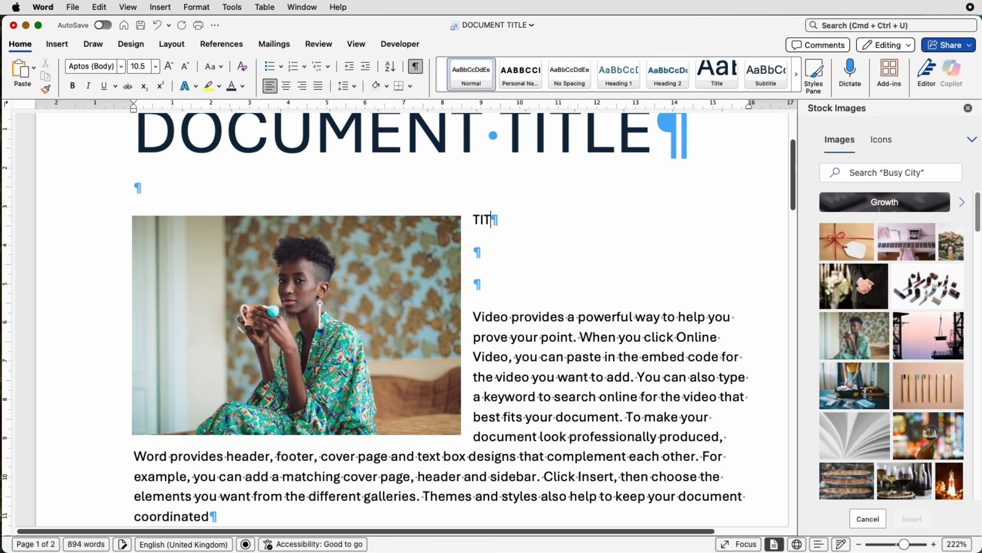
- Select the TITLE line and enlarge its font size to 36 pt
key(shift+Left)
key(shift+Left)
key(shift+Left)
key(shift+Left)
key(shift+Left)
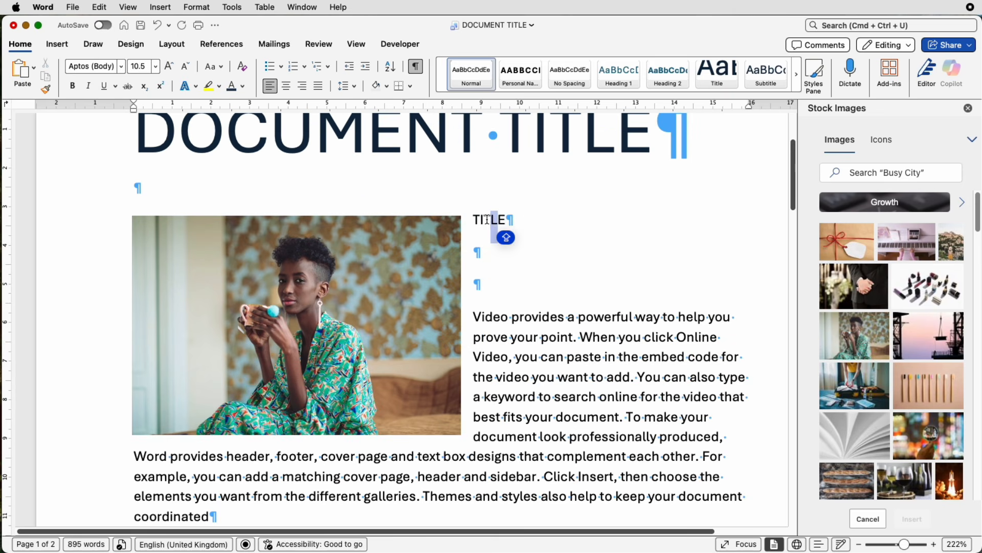
triple_click(521, 219)
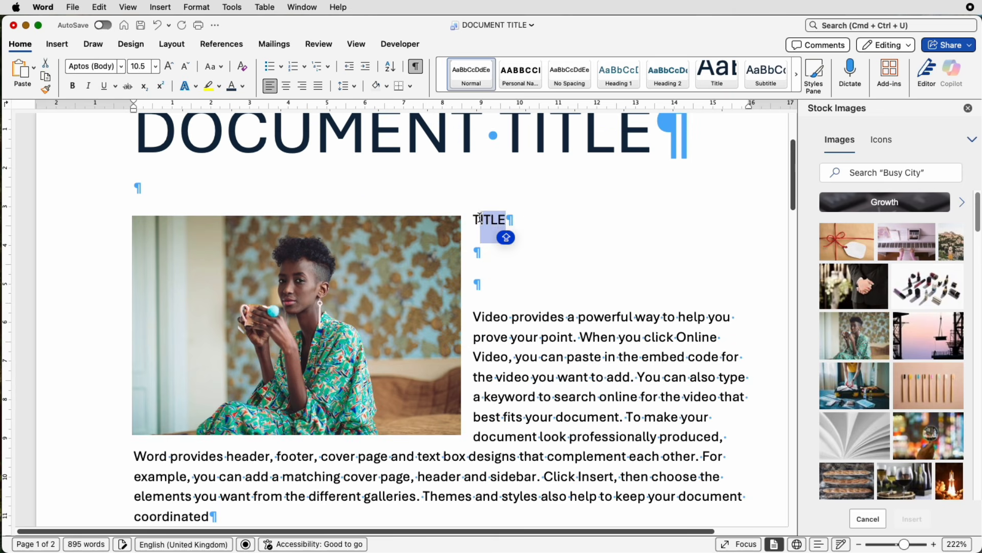
click(169, 67)
click(169, 66)
click(170, 67)
click(170, 67)
click(169, 67)
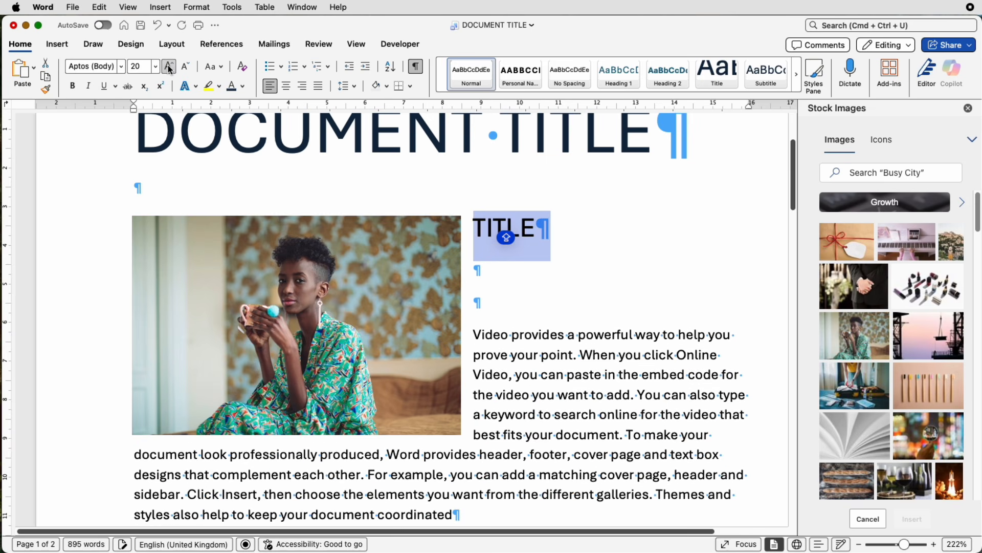
click(170, 66)
click(170, 67)
click(169, 67)
click(169, 67)
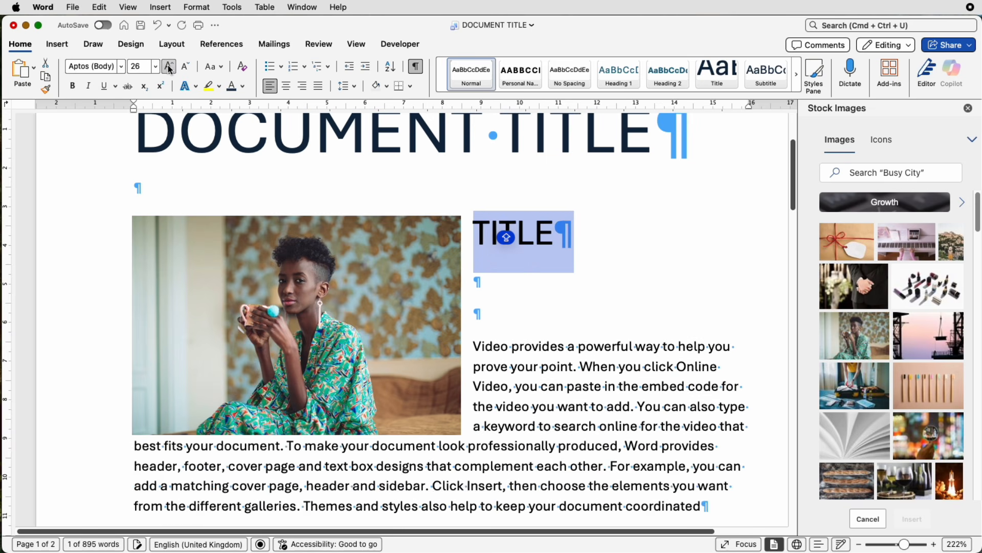
click(169, 66)
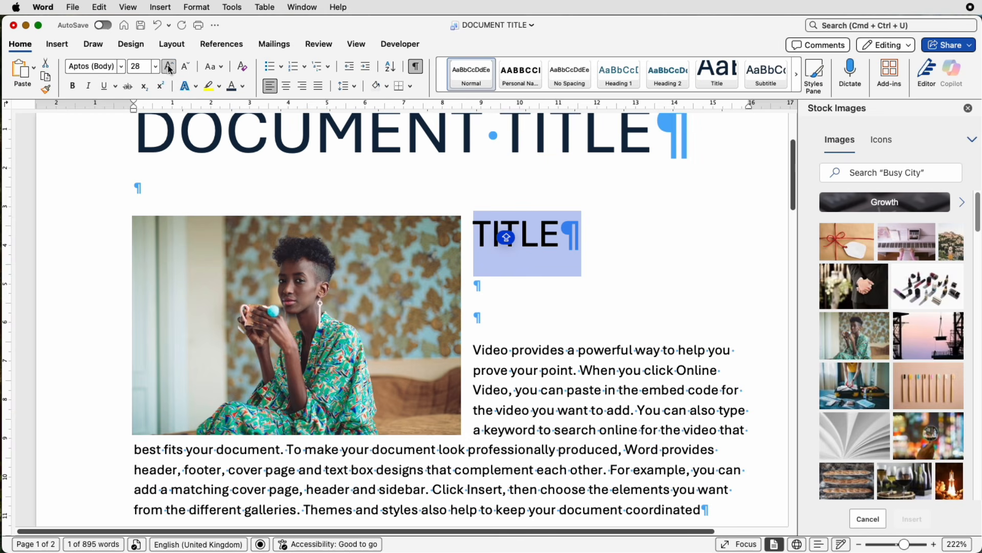
click(169, 66)
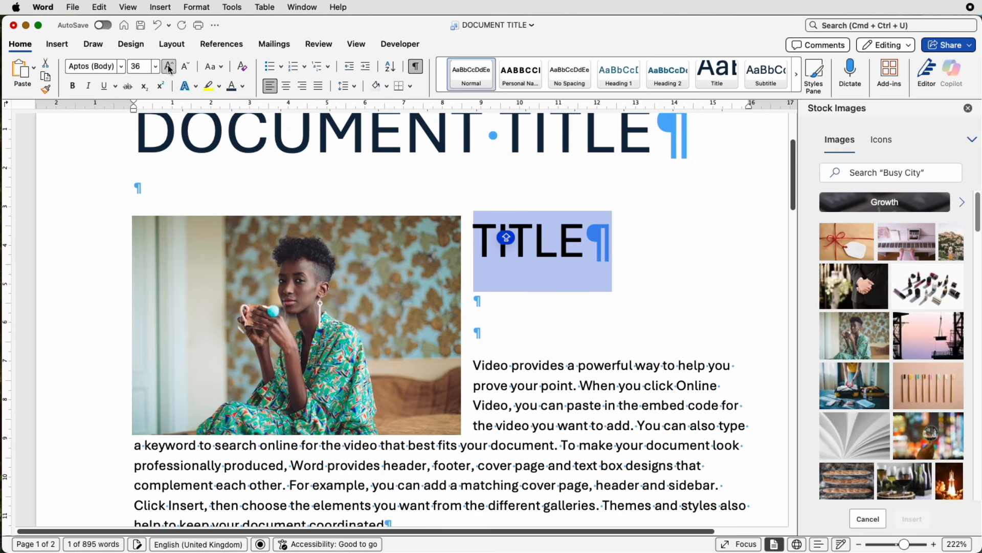
click(527, 312)
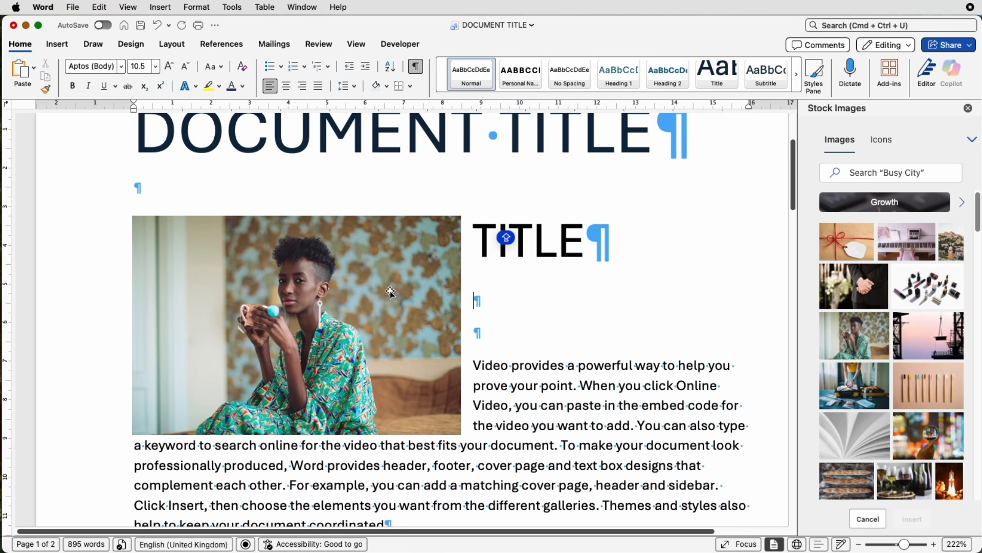
click(363, 296)
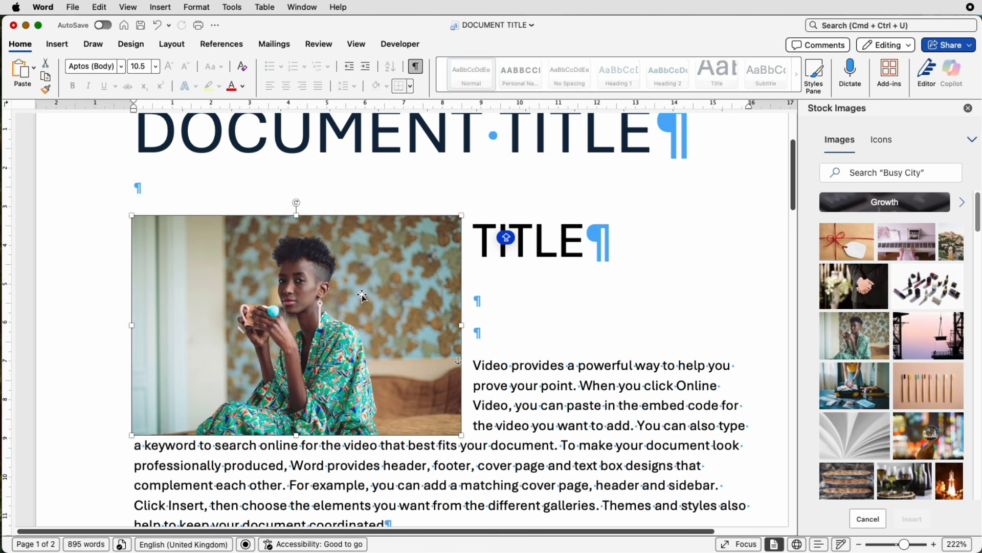
key(Down)
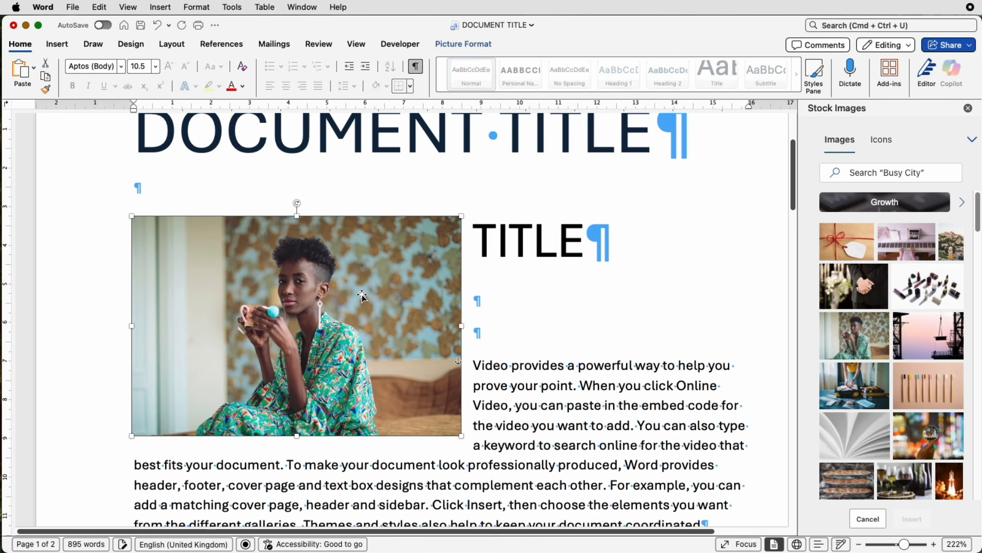
key(Down)
key(Down)
key(Down)
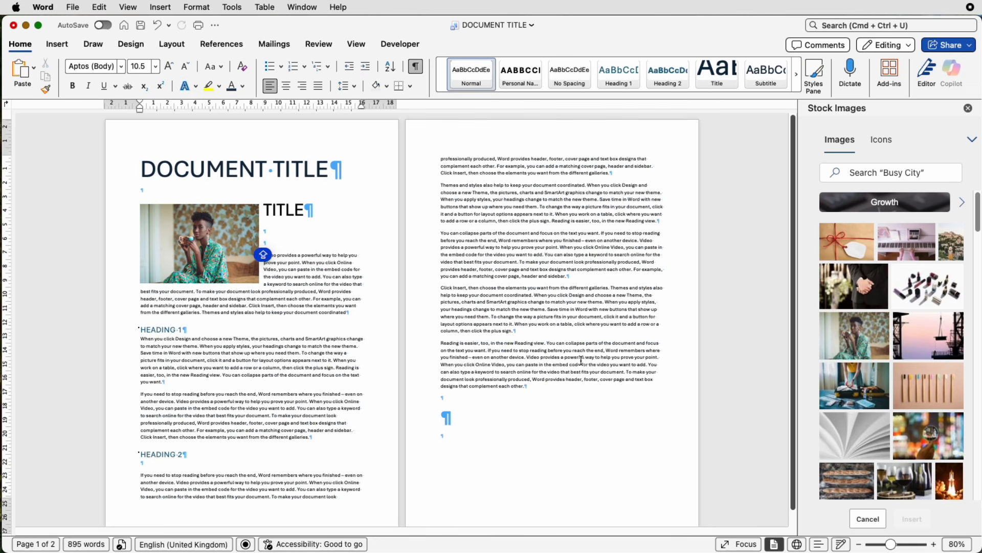
- Add an empty paragraph on page two and insert four stock images: suitcase, bamboo toothbrushes, open book and magnifying glass
click(562, 276)
key(Return)
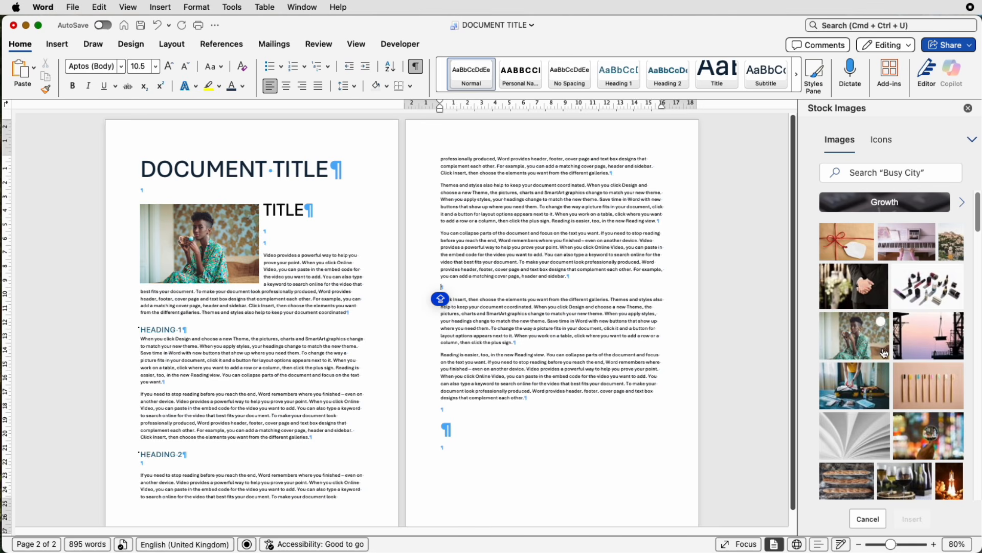
mouse_move(941, 399)
scroll(941, 399, down, 4)
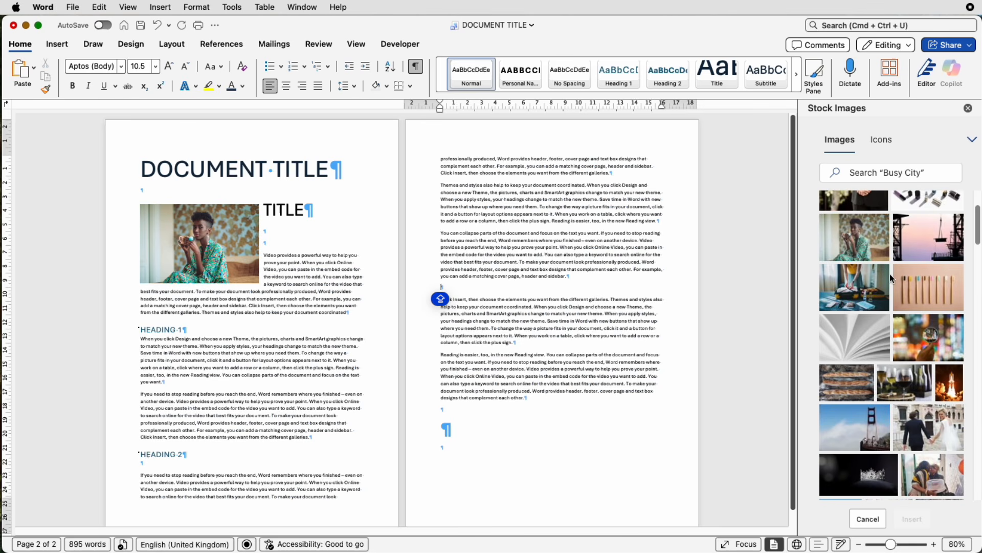
click(881, 274)
click(955, 273)
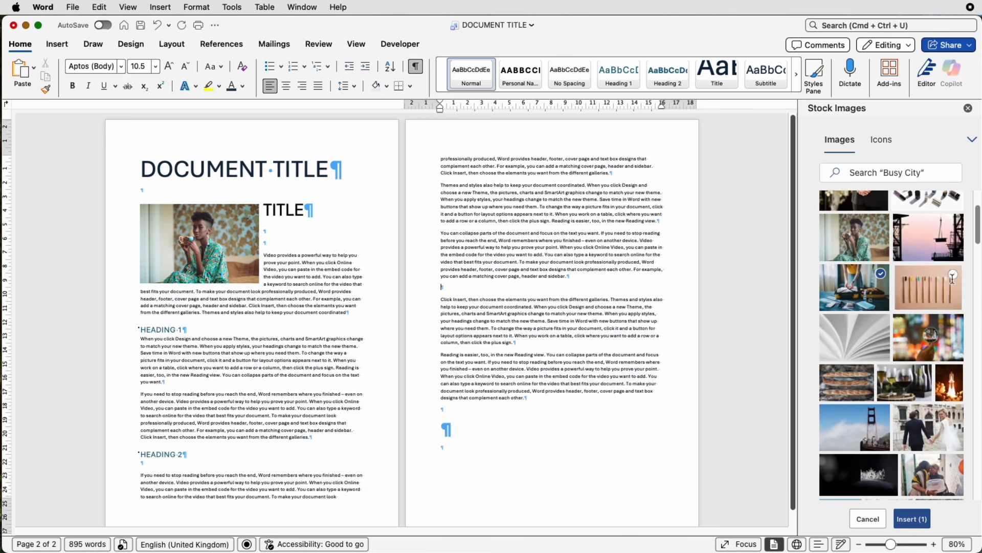
click(955, 330)
click(881, 324)
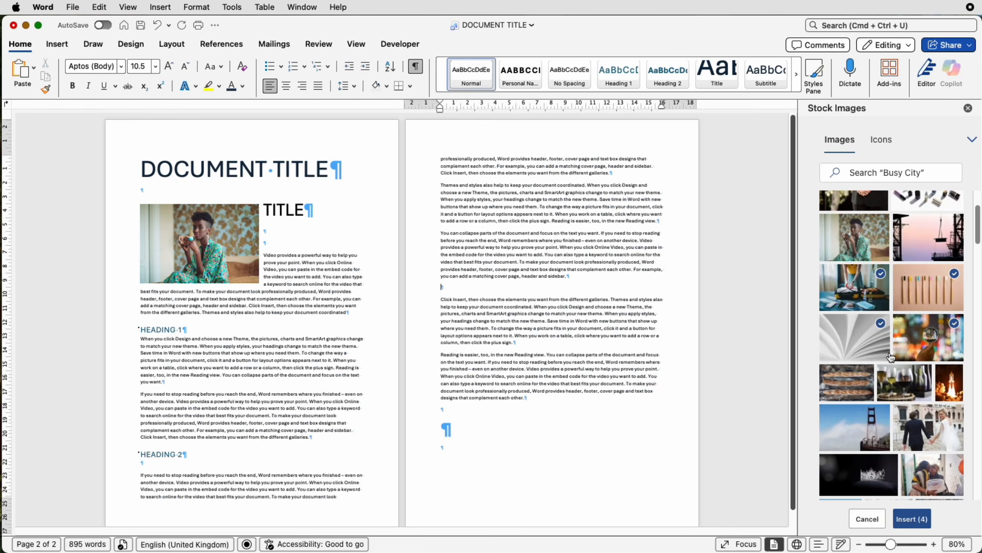
click(915, 520)
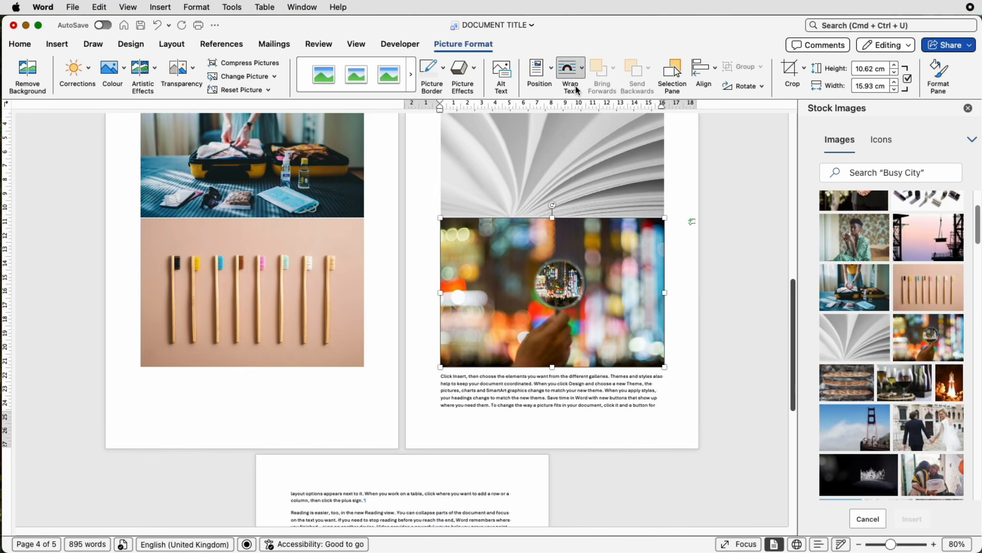
- Set the text wrapping of the inserted images to Square
click(583, 70)
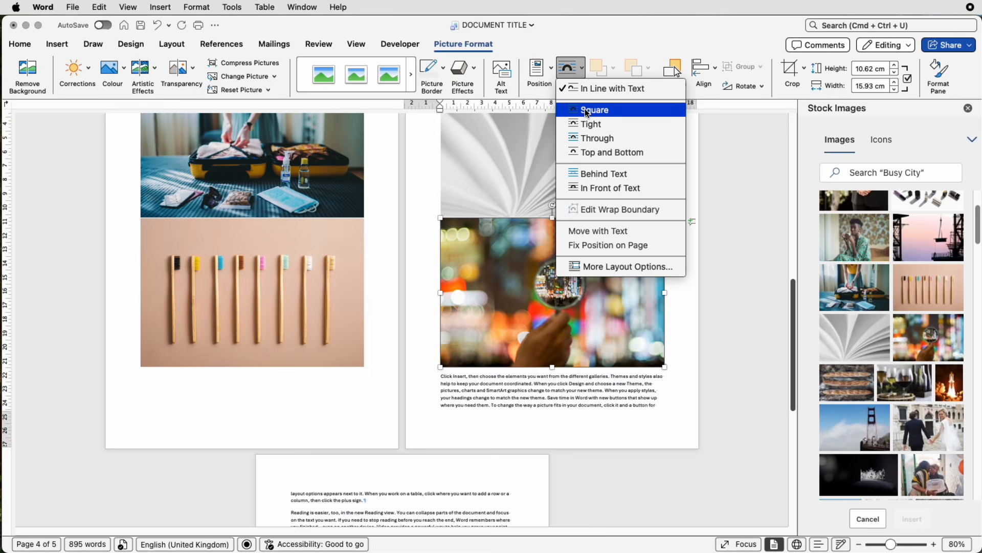
click(587, 111)
click(571, 69)
click(583, 110)
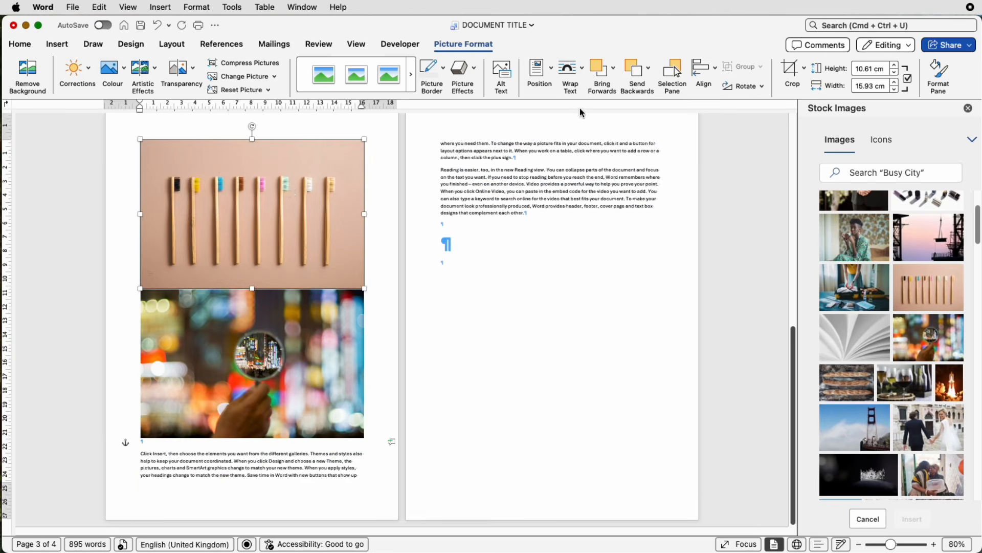
- Shrink the four images and drag them into a two-by-two grid on page two
drag(285, 185, 564, 186)
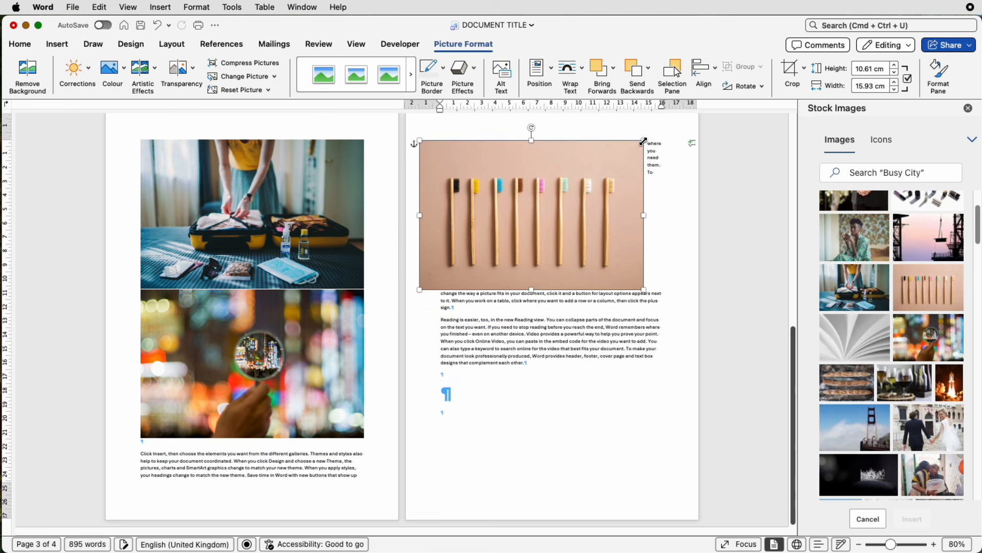
drag(644, 142, 509, 241)
drag(252, 215, 517, 184)
scroll(404, 307, down, 5)
drag(395, 493, 364, 386)
click(450, 363)
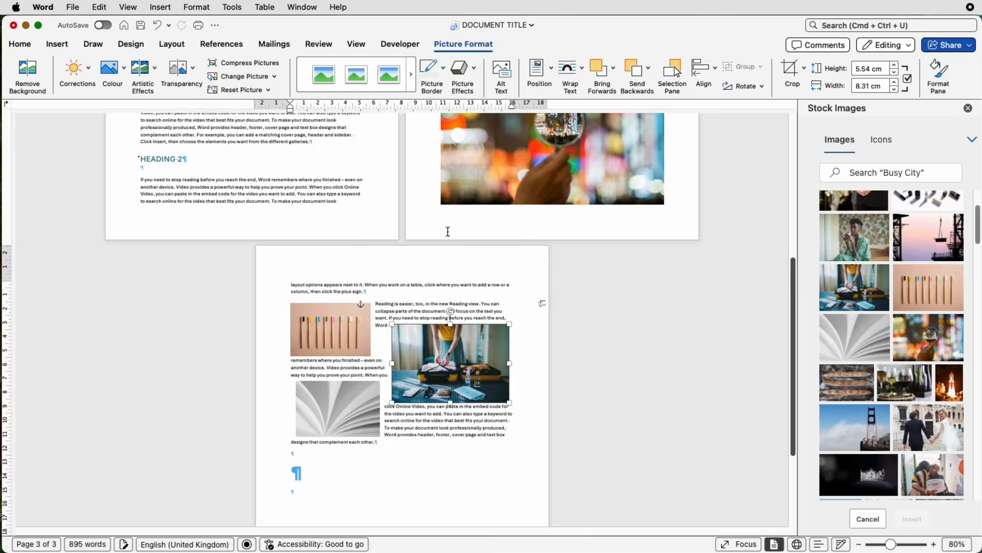
scroll(447, 231, up, 5)
click(570, 263)
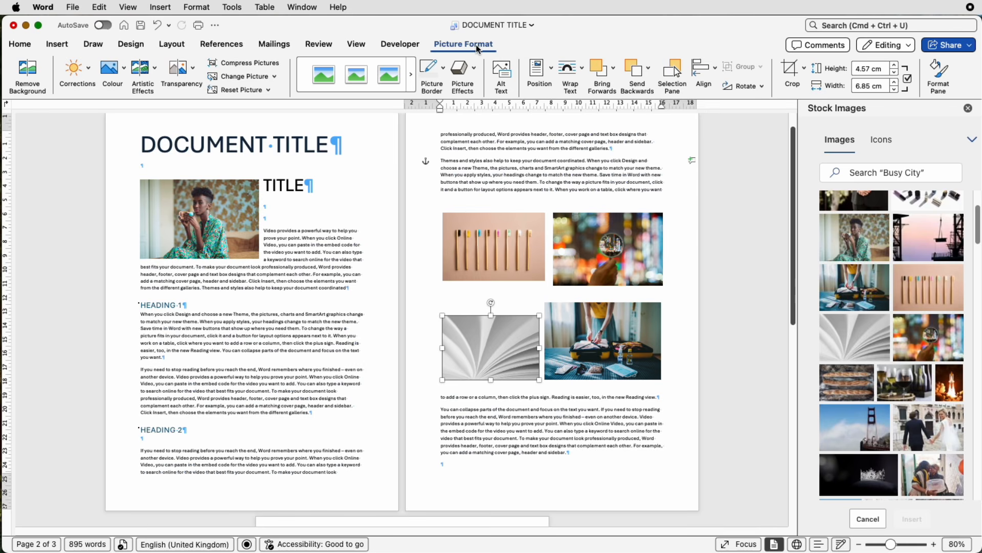
- Crop each of the four grid images to a square 1:1 aspect ratio
click(804, 69)
mouse_move(831, 132)
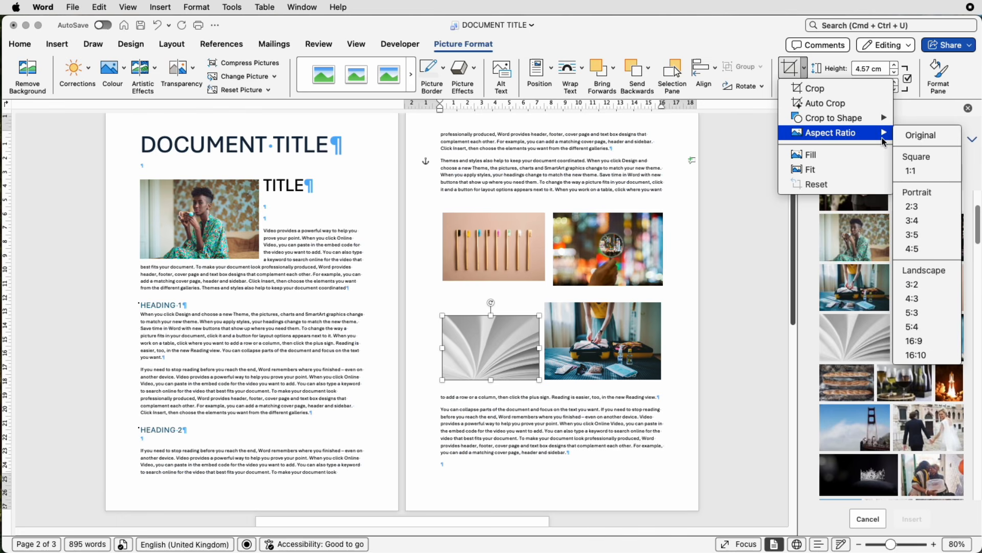
click(913, 170)
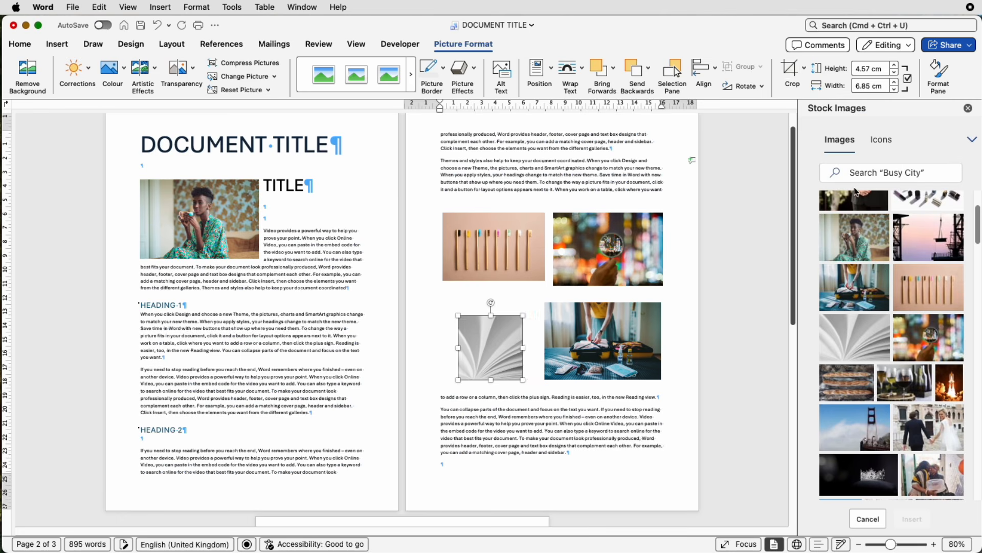
click(767, 189)
click(514, 244)
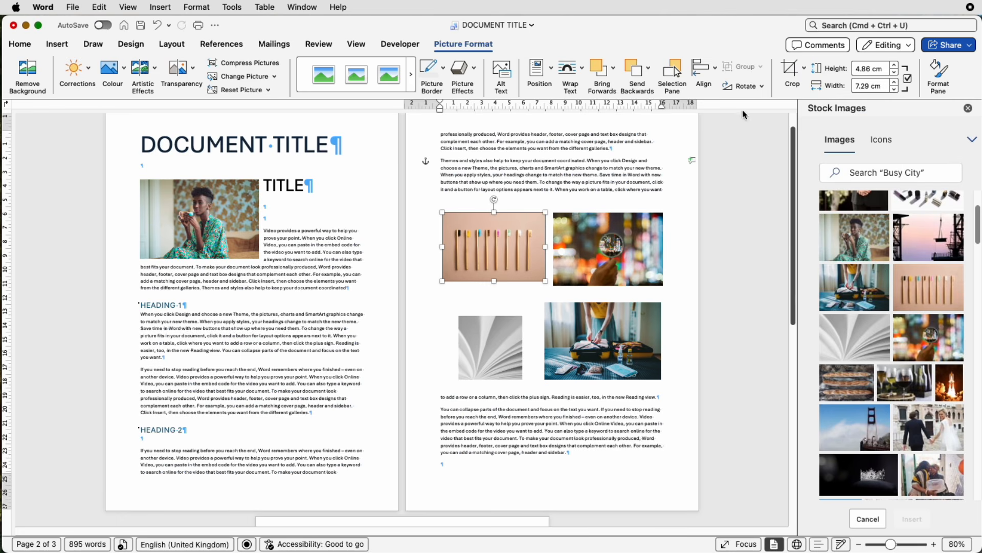
click(805, 68)
click(913, 170)
click(608, 249)
click(804, 68)
click(914, 170)
click(603, 340)
click(805, 68)
mouse_move(831, 133)
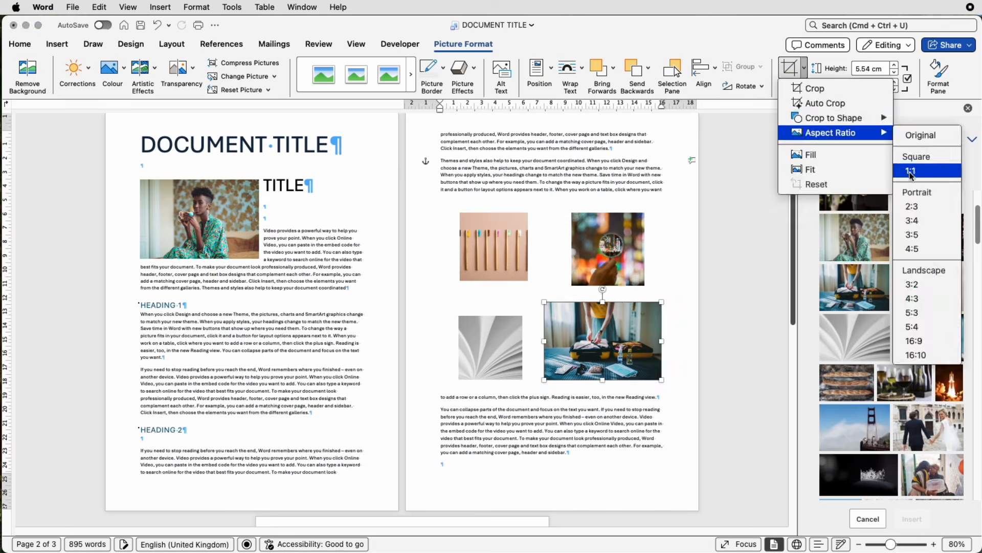
click(911, 171)
- Select all four images together and set their height and width to 4 cm
super+click(586, 240)
super+click(506, 246)
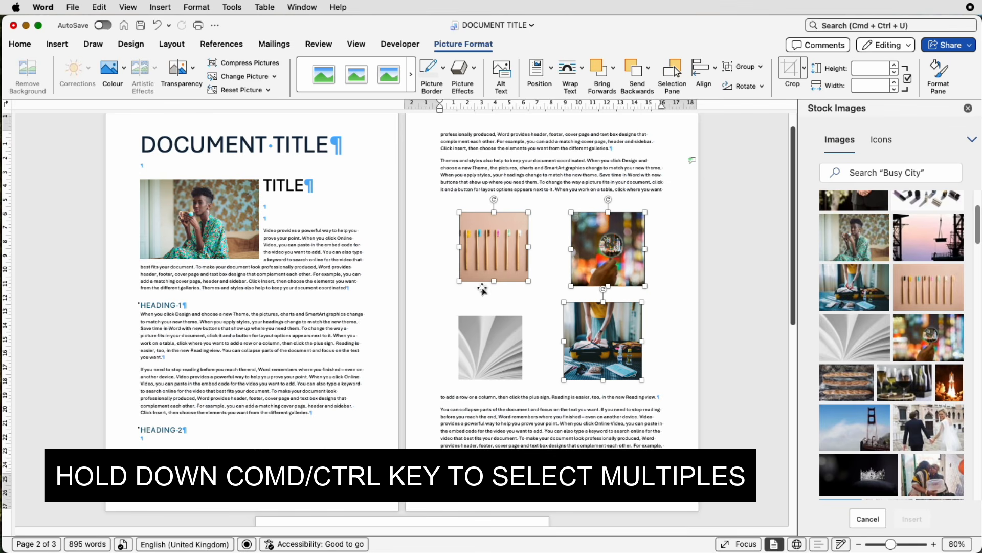
super+click(466, 349)
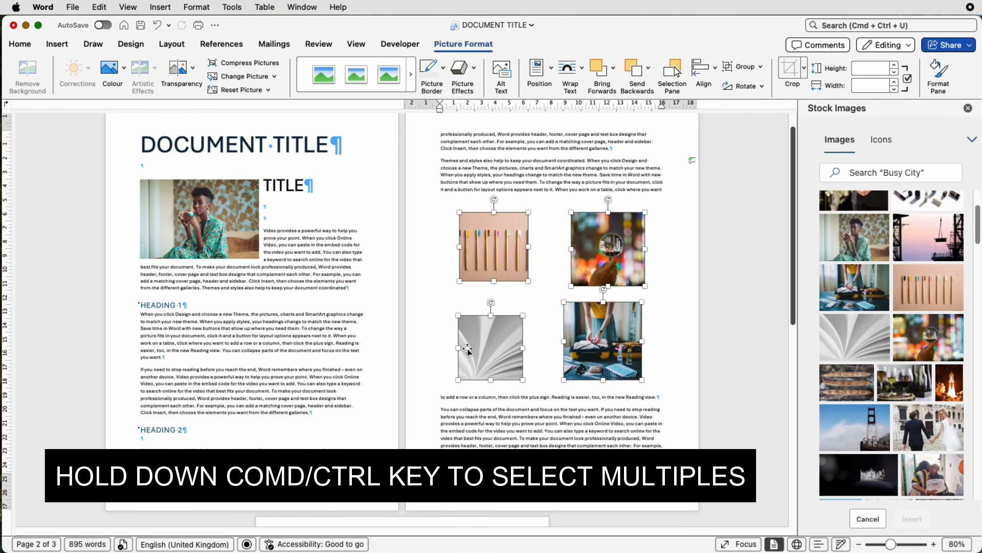
click(873, 69)
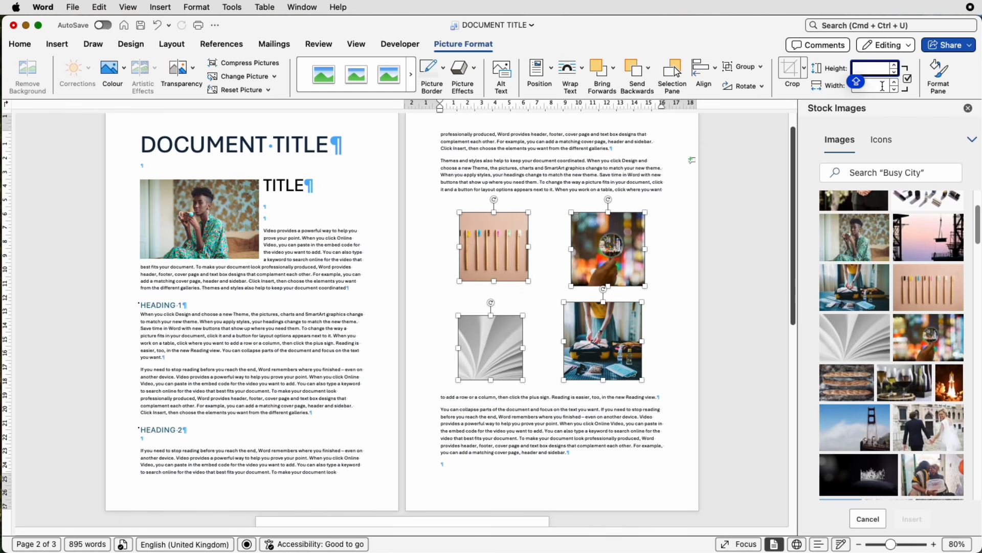
text(4)
click(880, 85)
text(4)
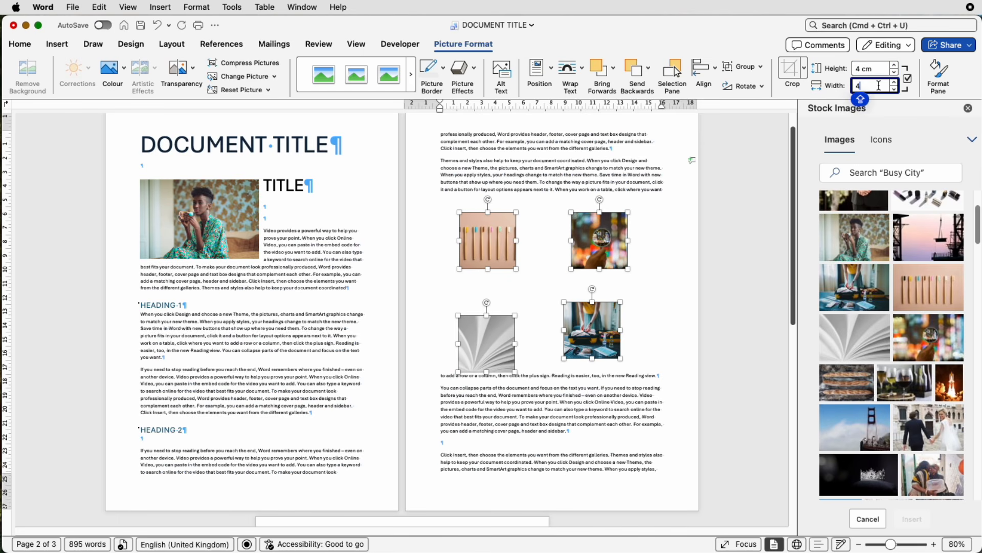
click(638, 282)
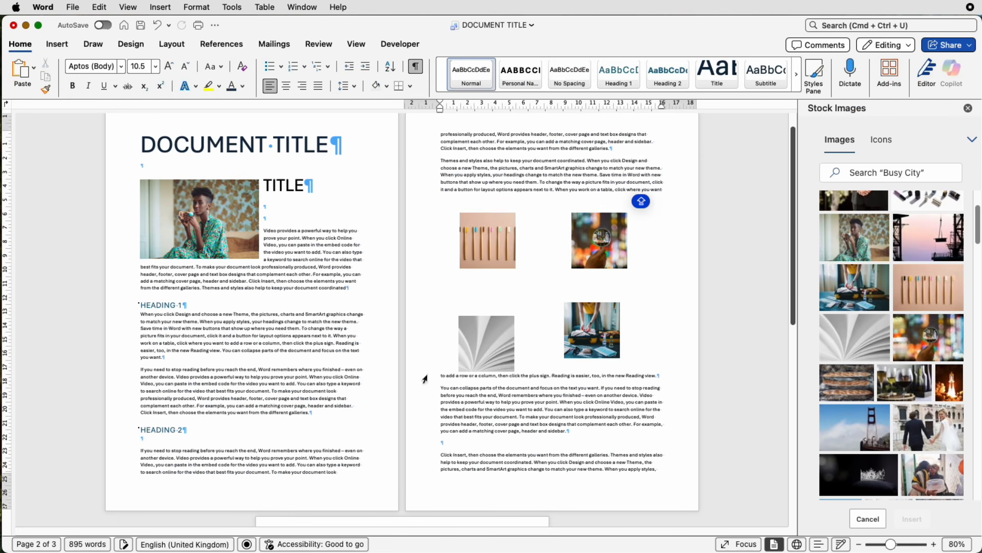
- Drag the four square images closer together into a tight grid
click(463, 348)
mouse_move(463, 348)
mouse_down()
mouse_move(473, 315)
mouse_move(481, 321)
mouse_up()
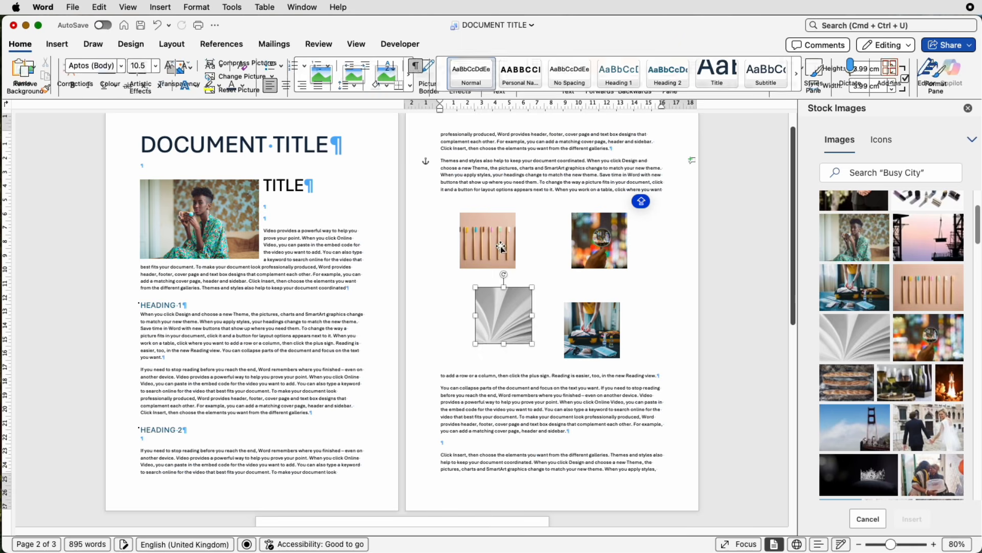
drag(503, 249, 522, 257)
drag(600, 248, 576, 257)
drag(591, 322, 573, 307)
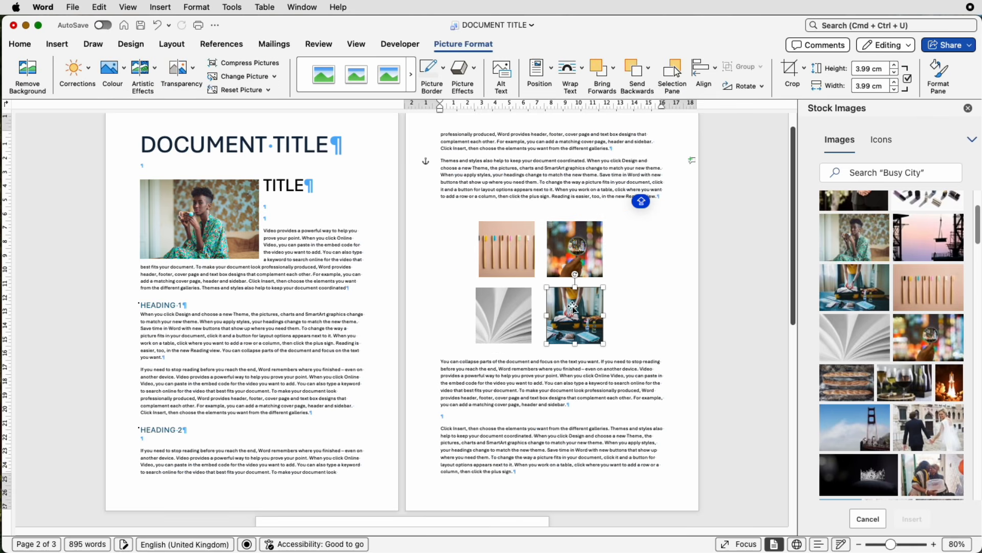
- Select the two right-column images and align them to the right
shift+click(579, 260)
click(714, 75)
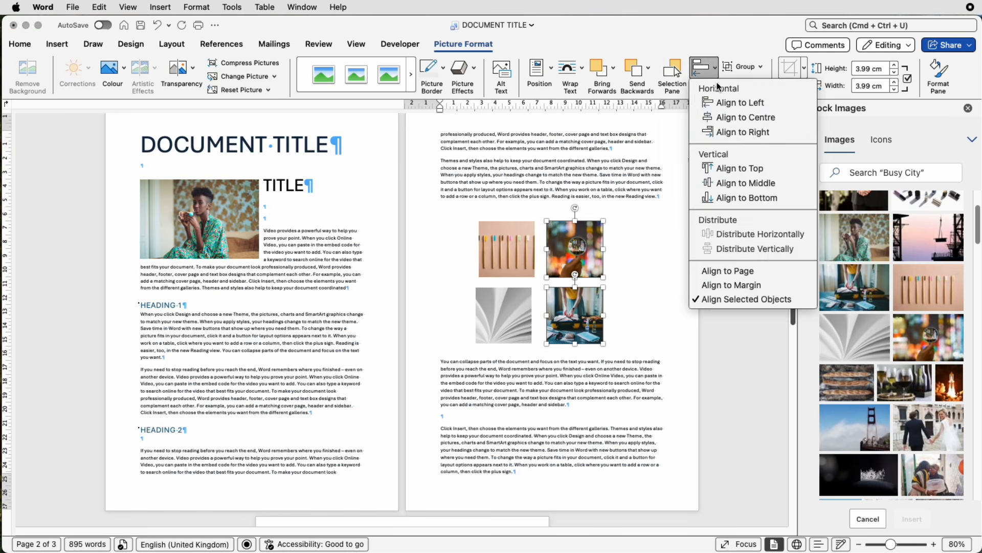
click(743, 132)
- Select the two left-column images and align them to the left
click(514, 257)
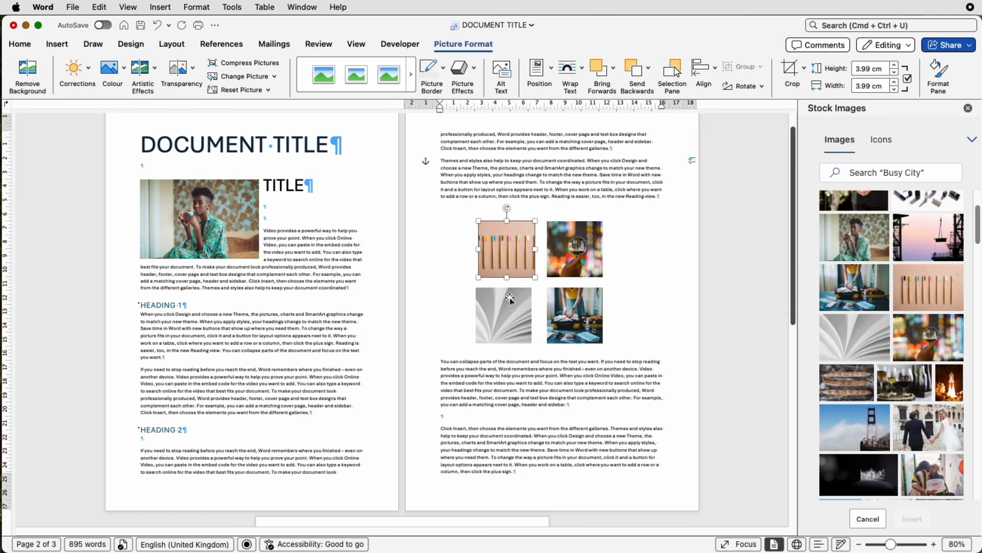
shift+click(511, 300)
click(705, 72)
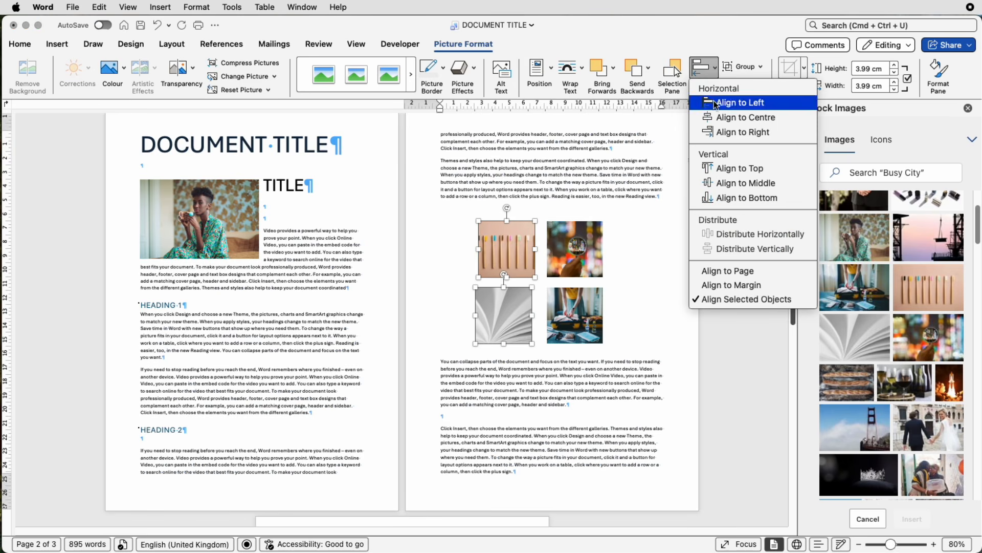
click(716, 105)
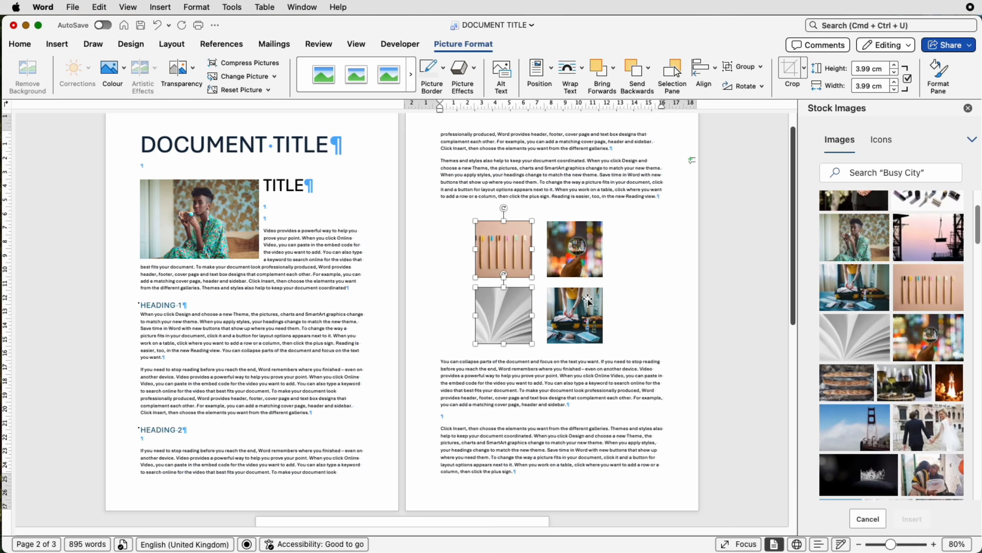
- Select the two top-row images and align them to the middle vertically
click(570, 253)
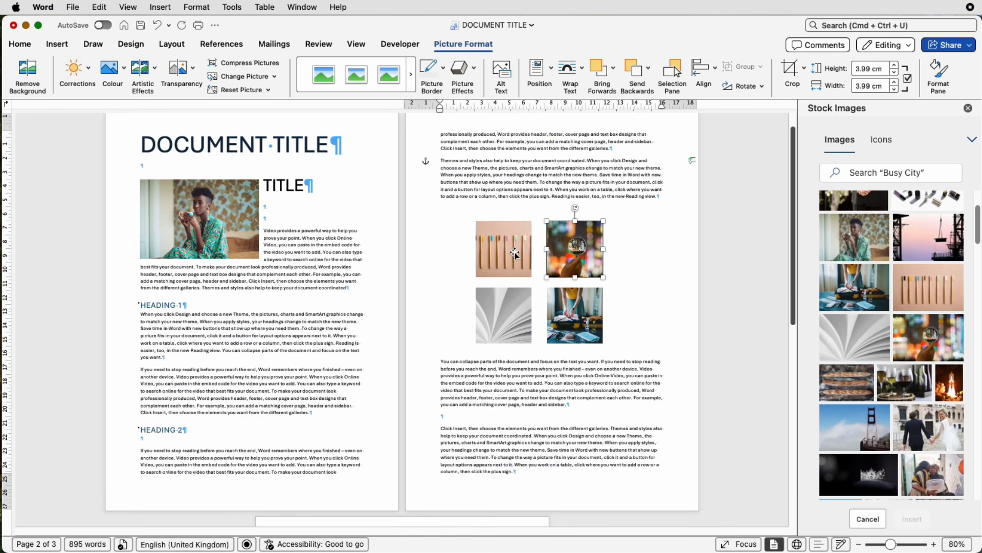
shift+click(517, 255)
click(705, 70)
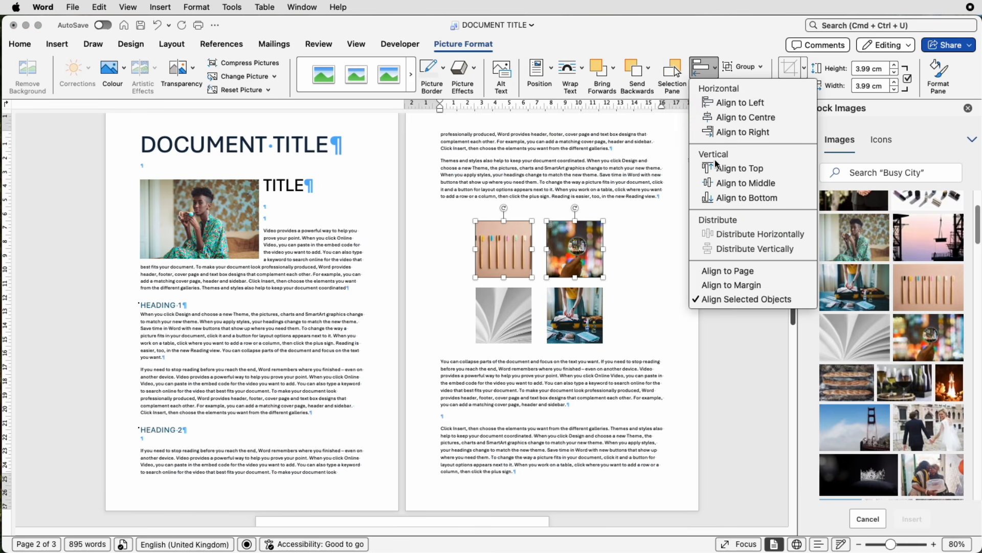
click(708, 186)
- Select the two bottom-row images and align them to the bottom
click(571, 305)
shift+click(516, 306)
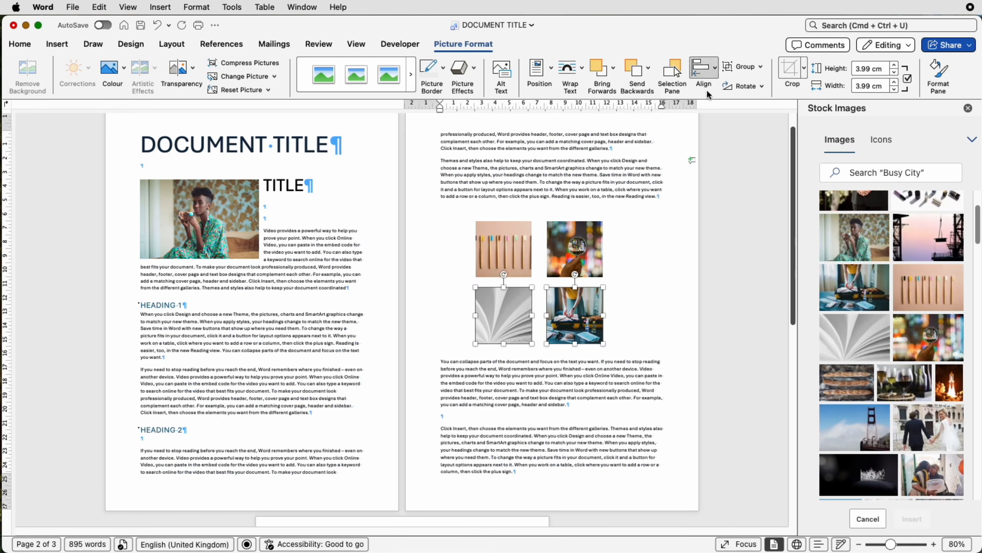
click(708, 82)
click(714, 198)
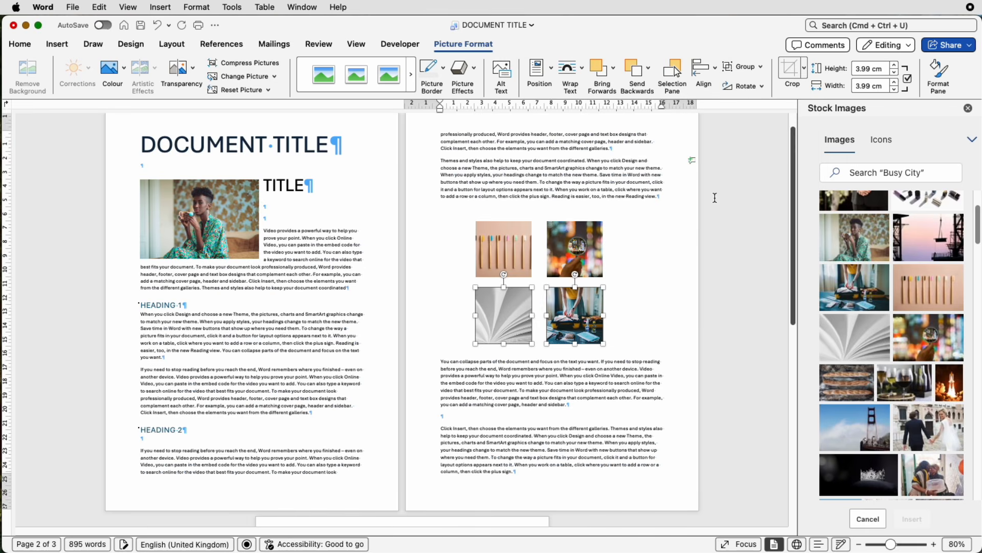
- Select all four images, group them into one object, and centre the group between the margins
click(652, 254)
click(574, 316)
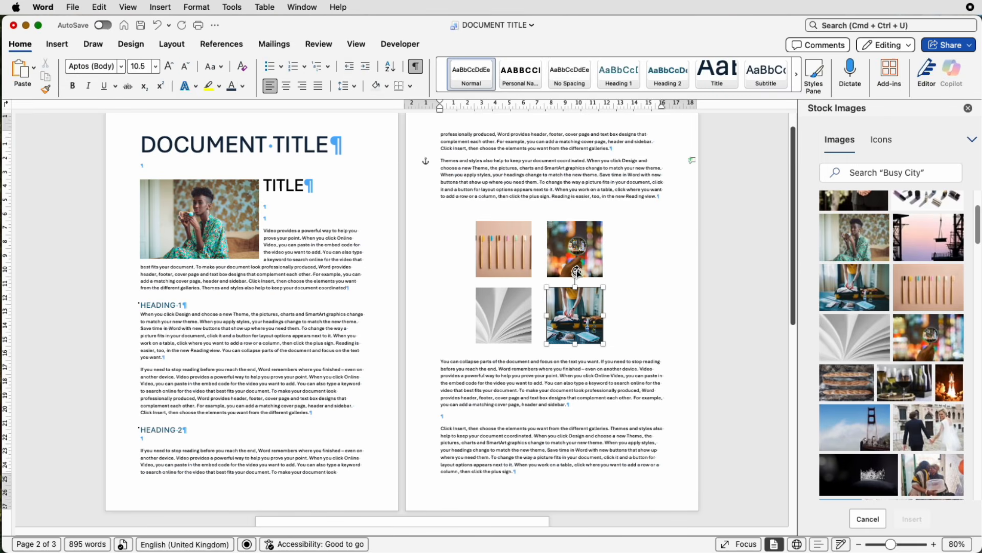
shift+click(572, 259)
shift+click(520, 256)
shift+click(503, 312)
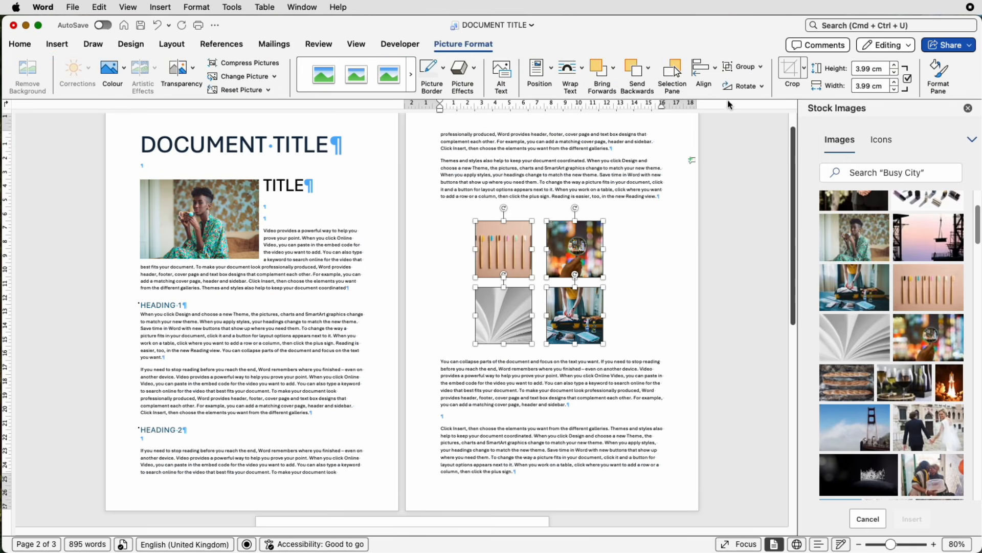
click(761, 71)
click(756, 84)
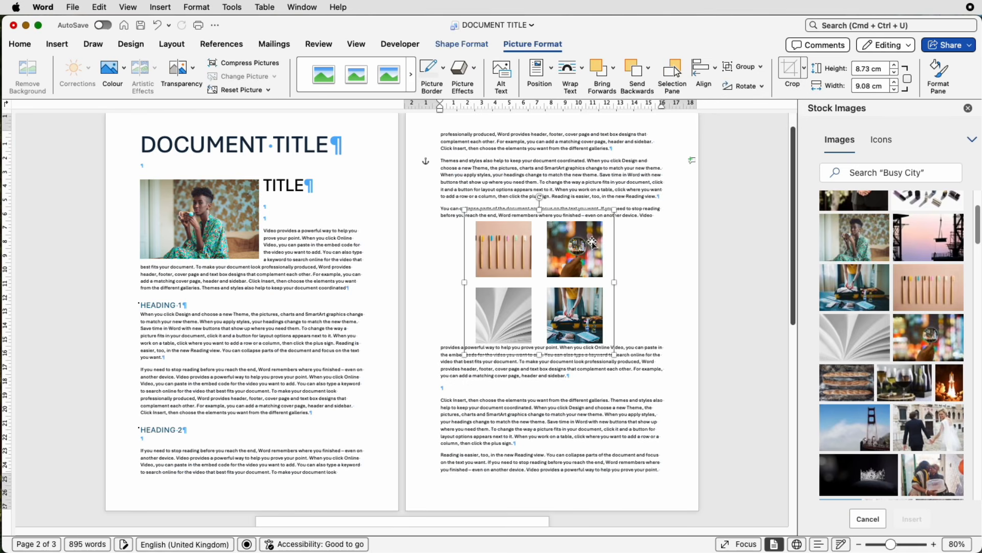
click(716, 67)
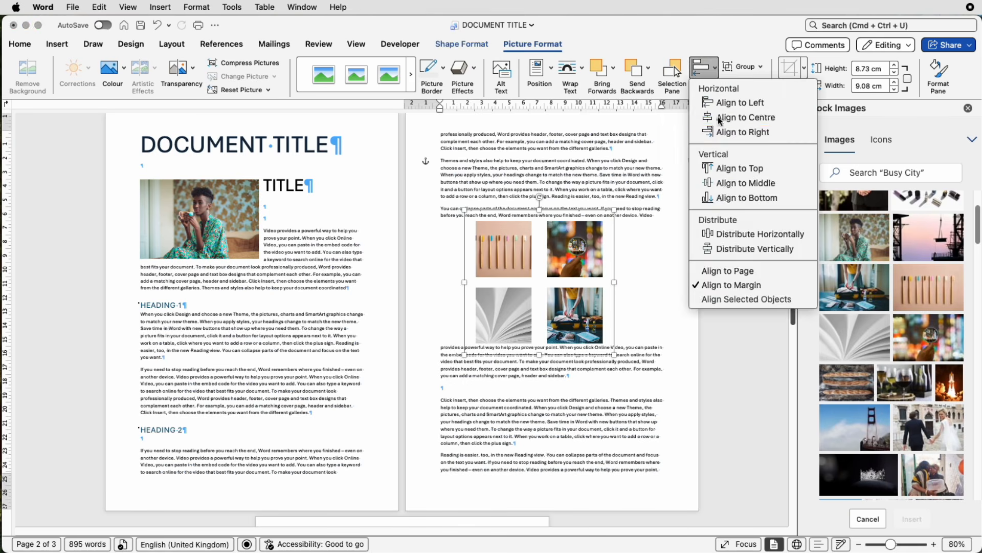
click(718, 118)
- In the group's advanced layout options, turn on Lock anchor and turn off Move object with text
right_click(583, 297)
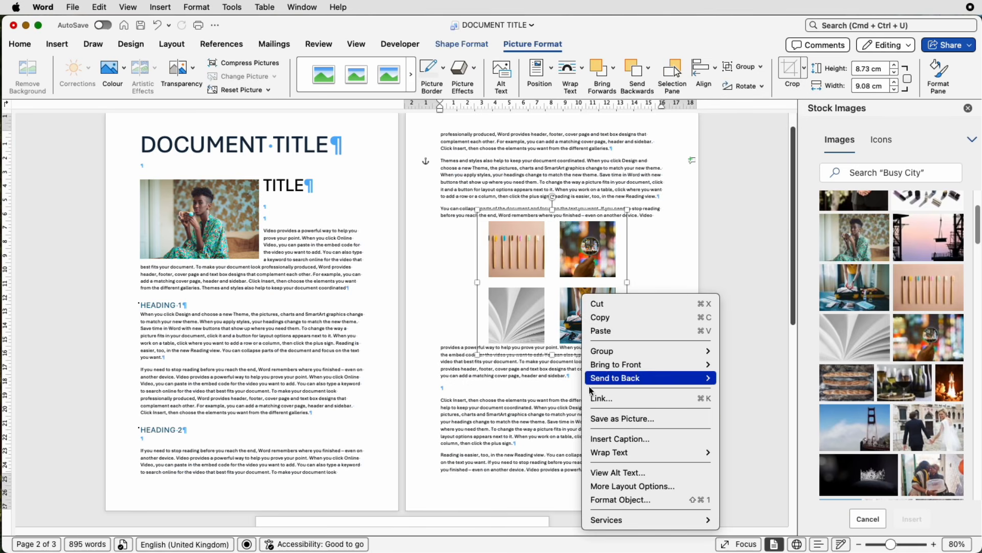
click(604, 485)
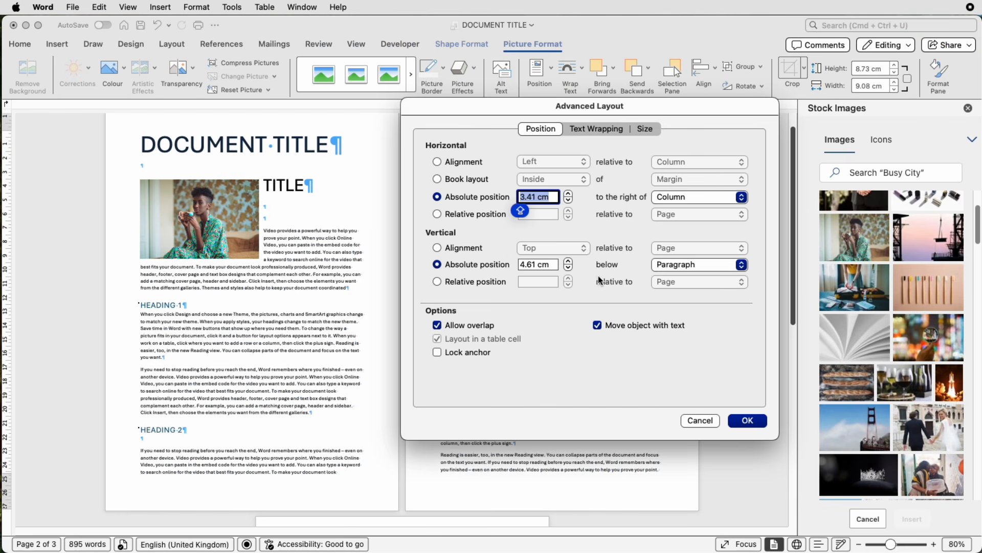
click(438, 352)
click(598, 325)
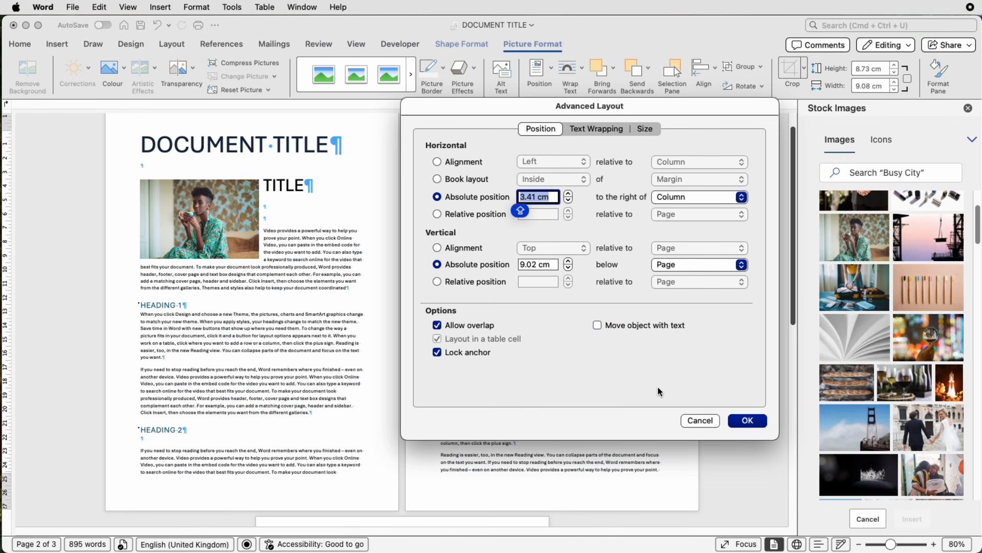
click(747, 420)
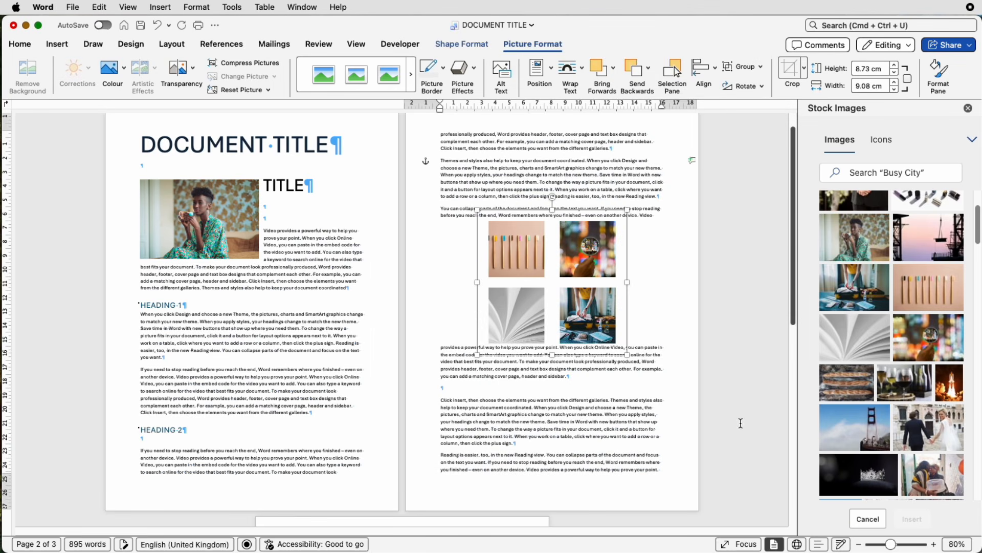
- Apply Top and bottom text wrapping to the grouped images through the advanced layout options
click(581, 76)
click(602, 270)
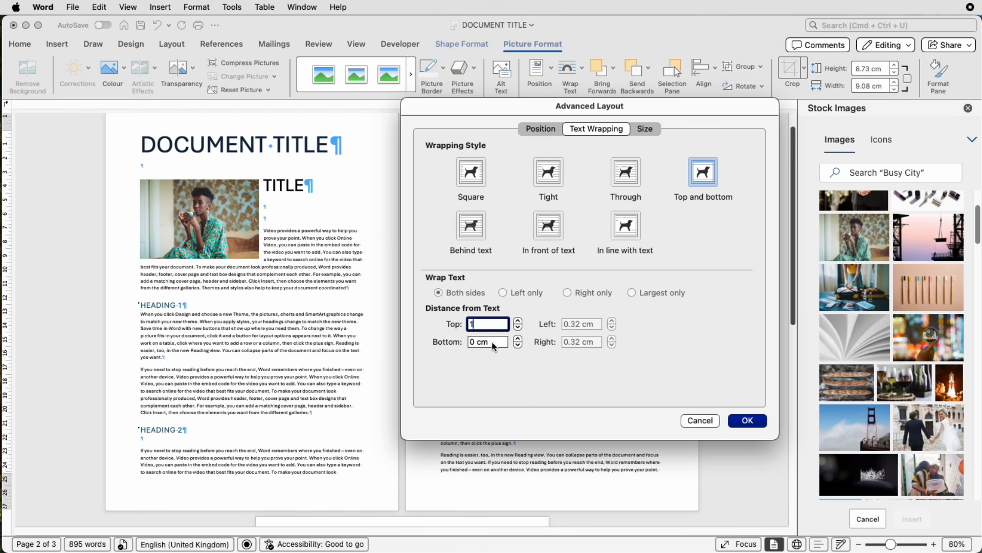
key(Tab)
click(747, 420)
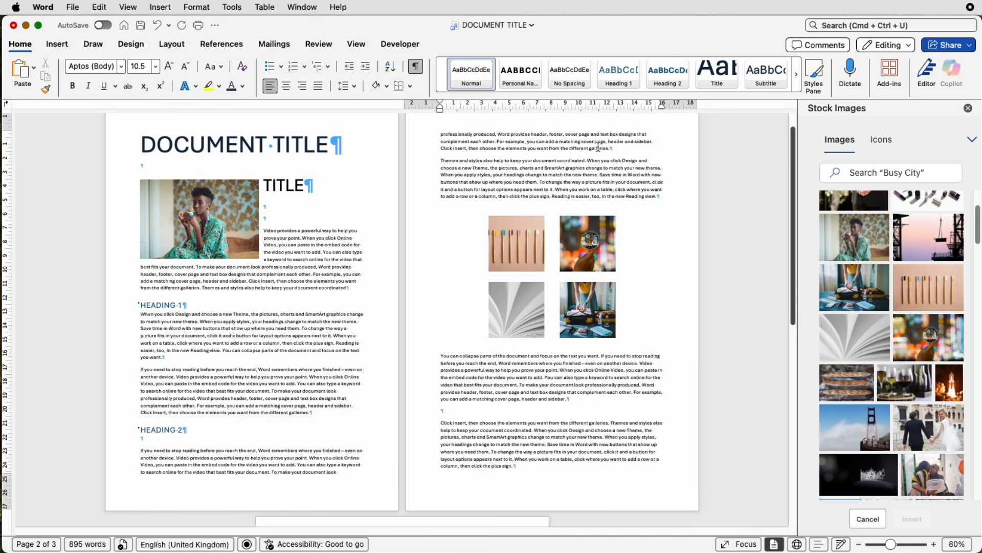
- Insert several blank paragraphs above the image grid, then delete them again
key(Return)
key(Return)
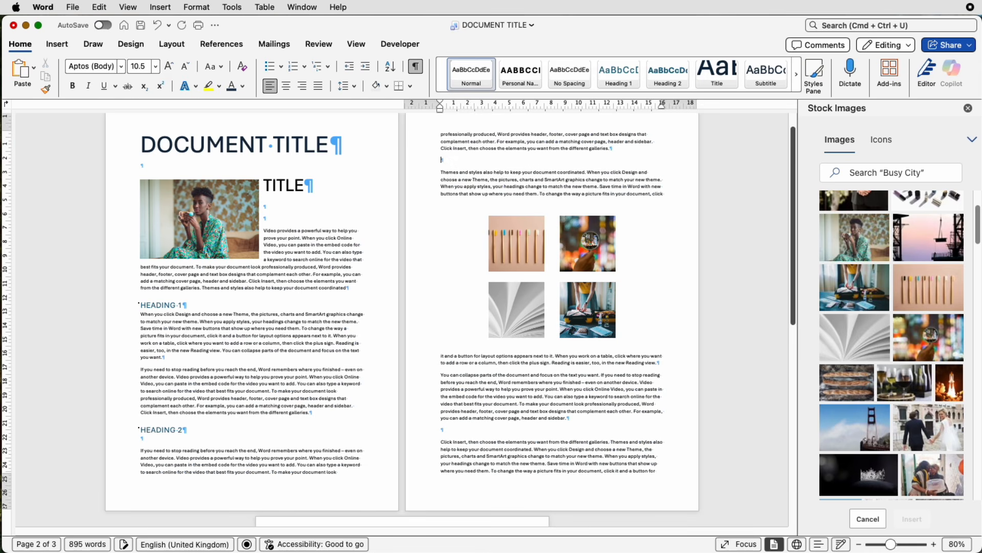
key(Return)
key(Return)
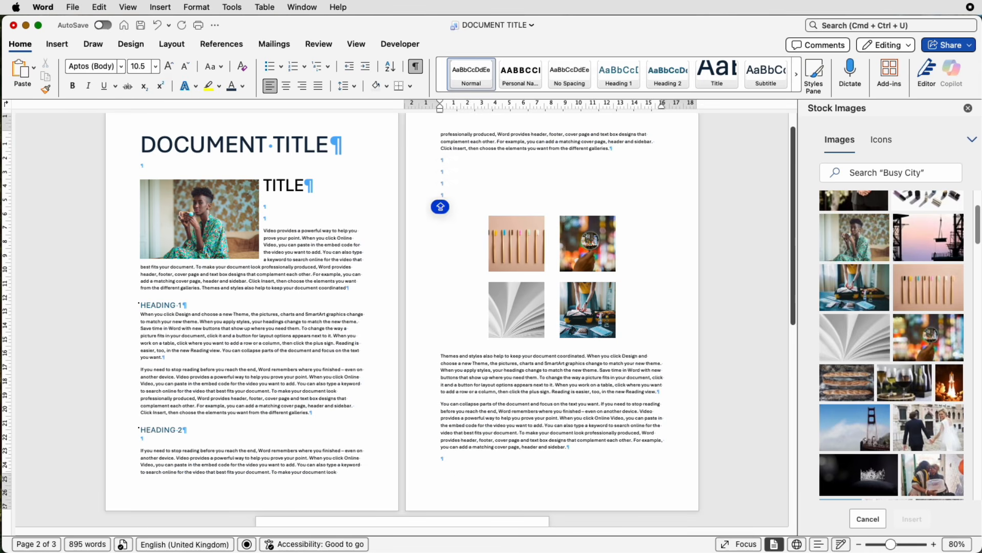
key(Return)
key(BackSpace)
key(BackSpace)
key(BackSpace)
key(BackSpace)
key(BackSpace)
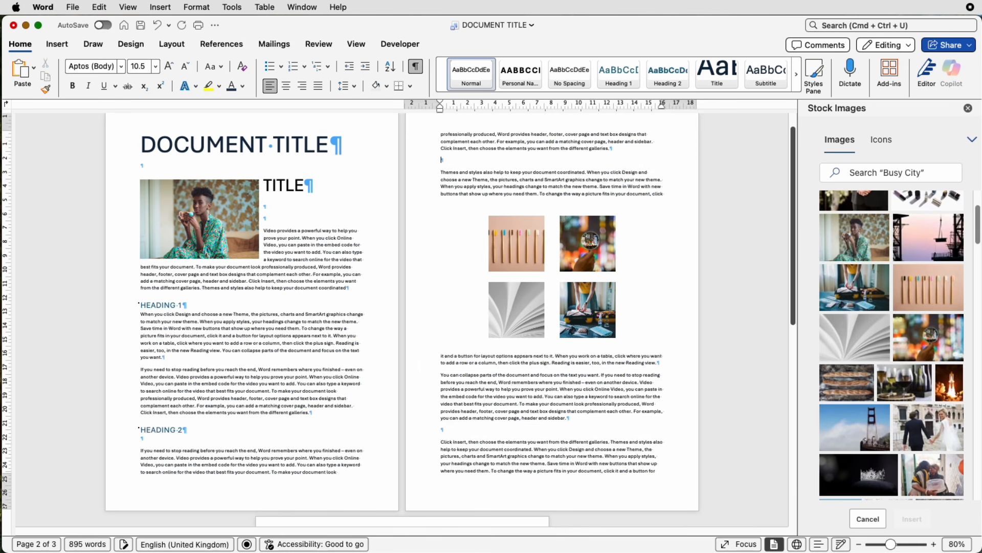
- Hide formatting marks and add blank lines after the page-one title so the body text moves below the photo
click(415, 69)
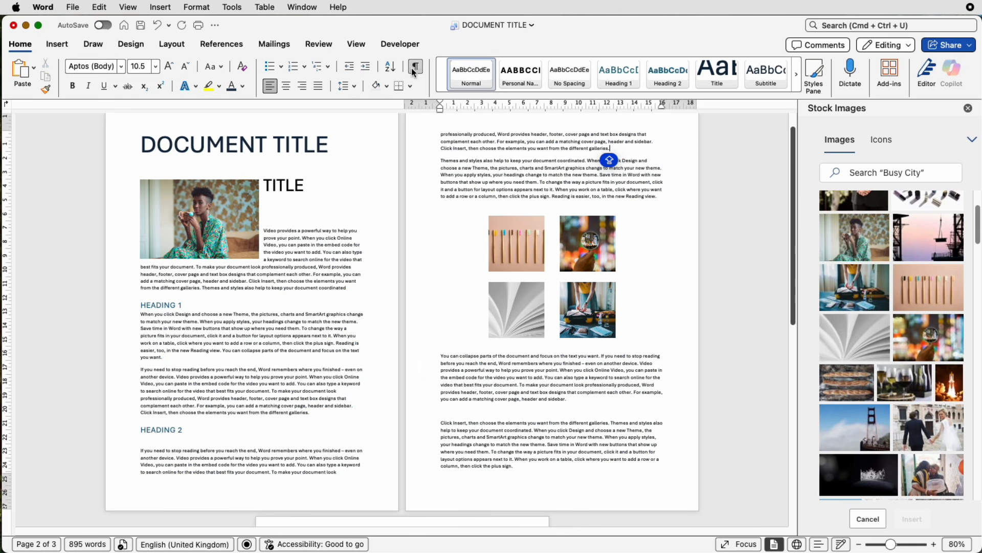
click(306, 207)
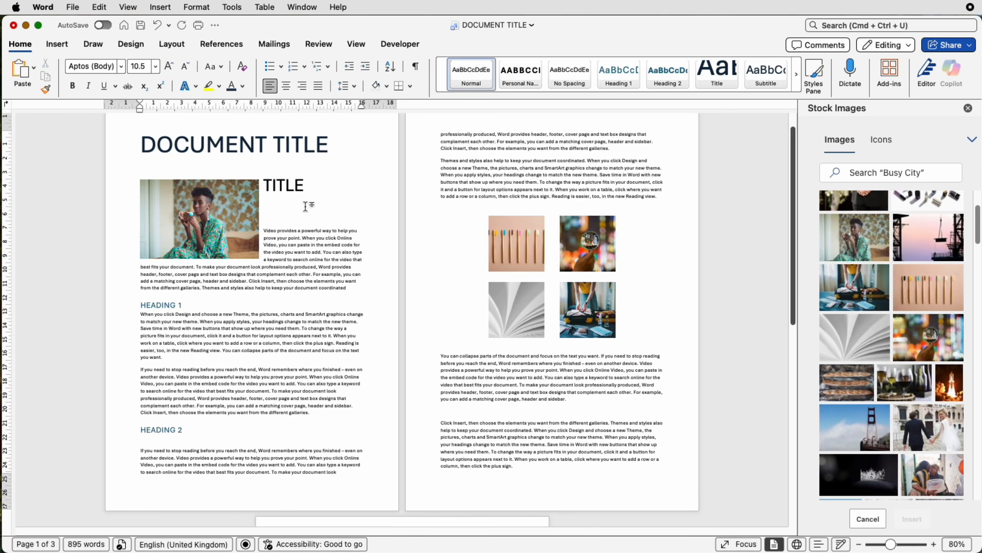
key(Return)
key(Return)
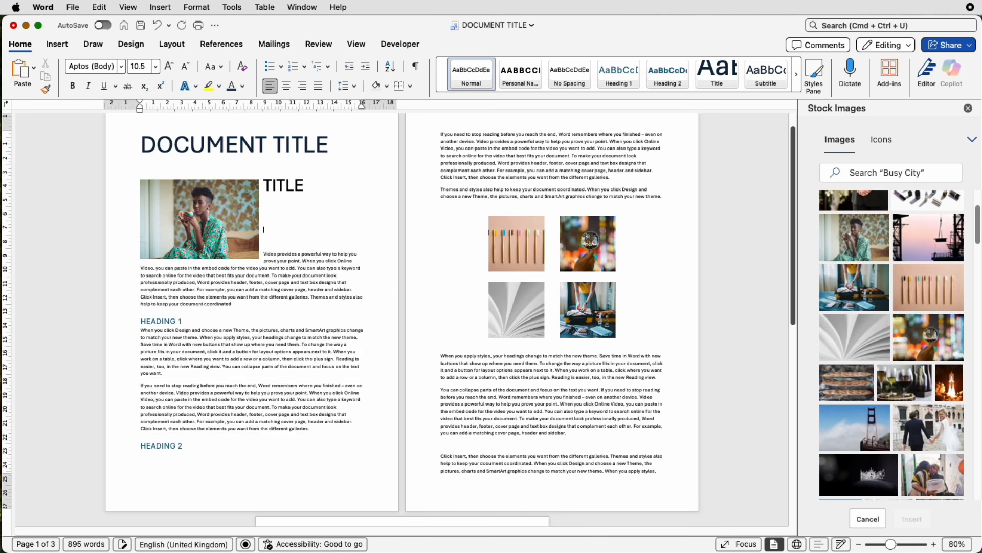
key(Return)
key(Return)
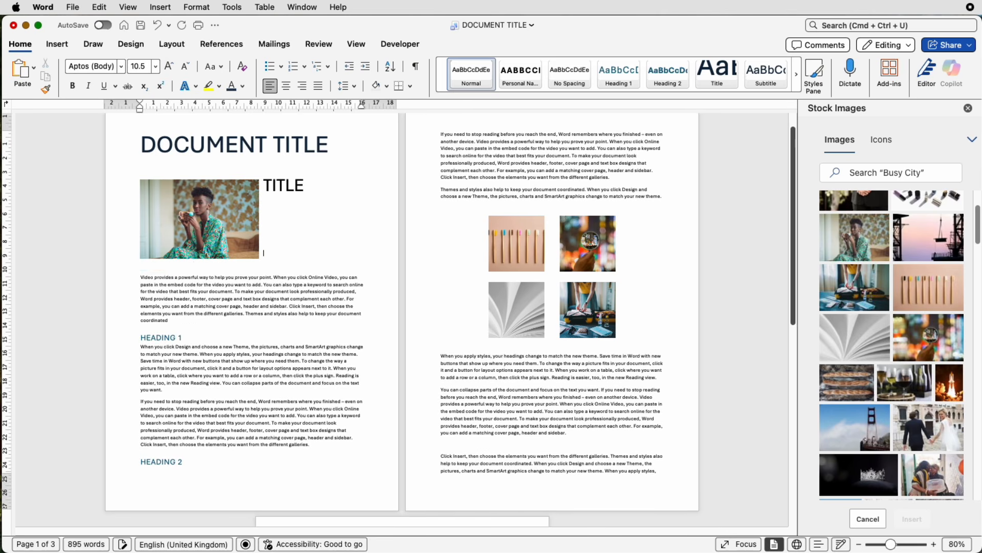
key(Return)
key(BackSpace)
key(BackSpace)
key(BackSpace)
key(BackSpace)
key(BackSpace)
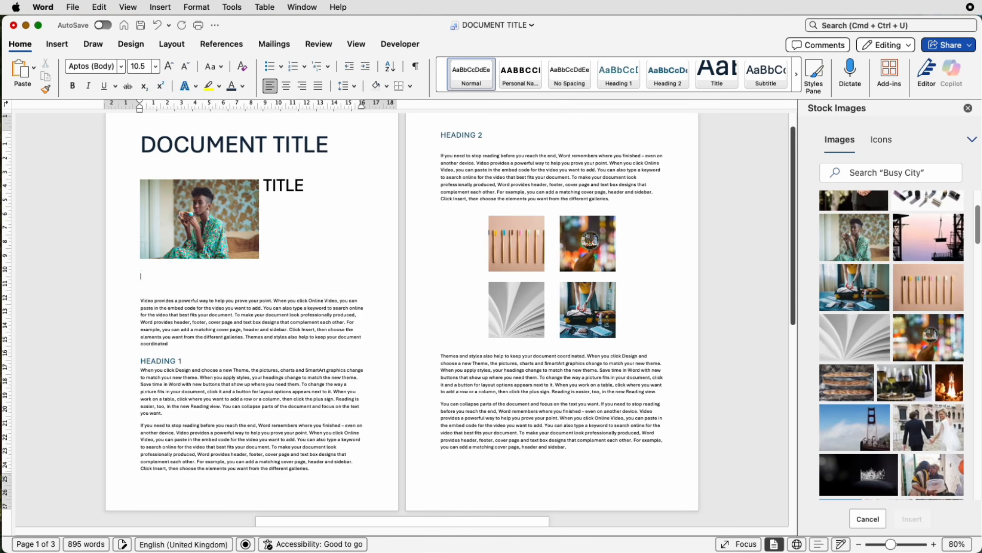